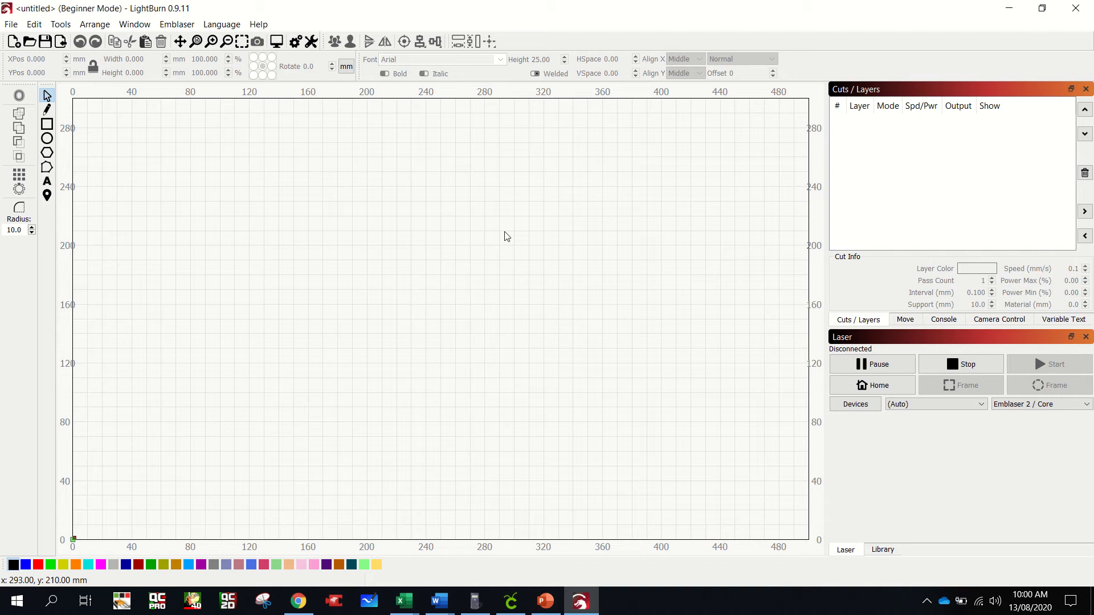
- Draw a rectangle about 220 by 59 mm in the workspace's upper-right area and offset it outward 6.15 mm with square corners
{"action": "left_click", "coordinate": [51, 125]}
{"action": "left_click_drag", "start_coordinate": [470, 124], "coordinate": [793, 209]}
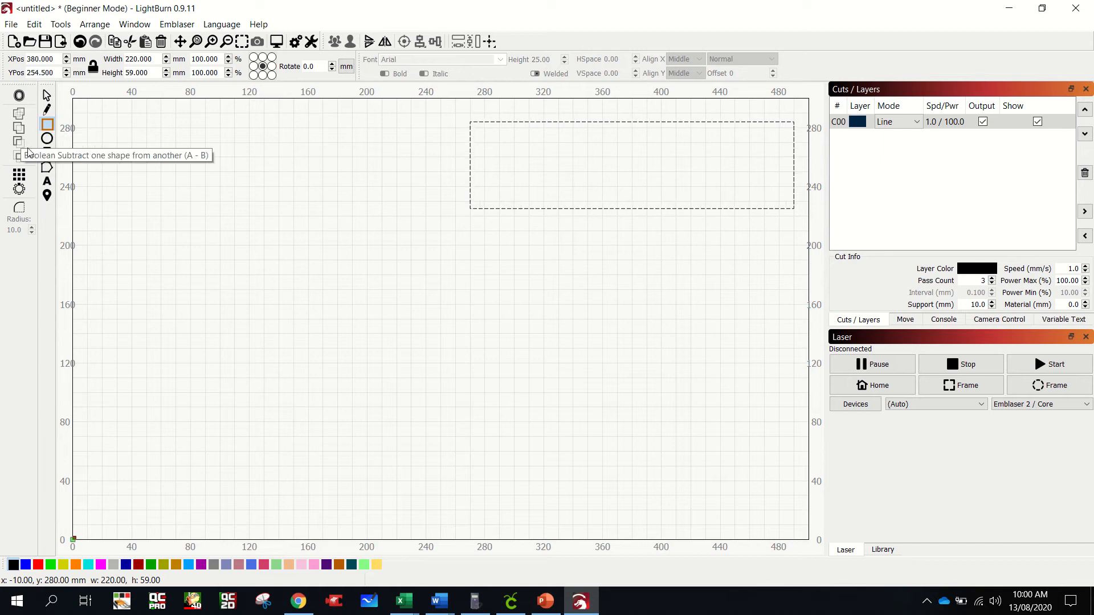
{"action": "left_click", "coordinate": [19, 96]}
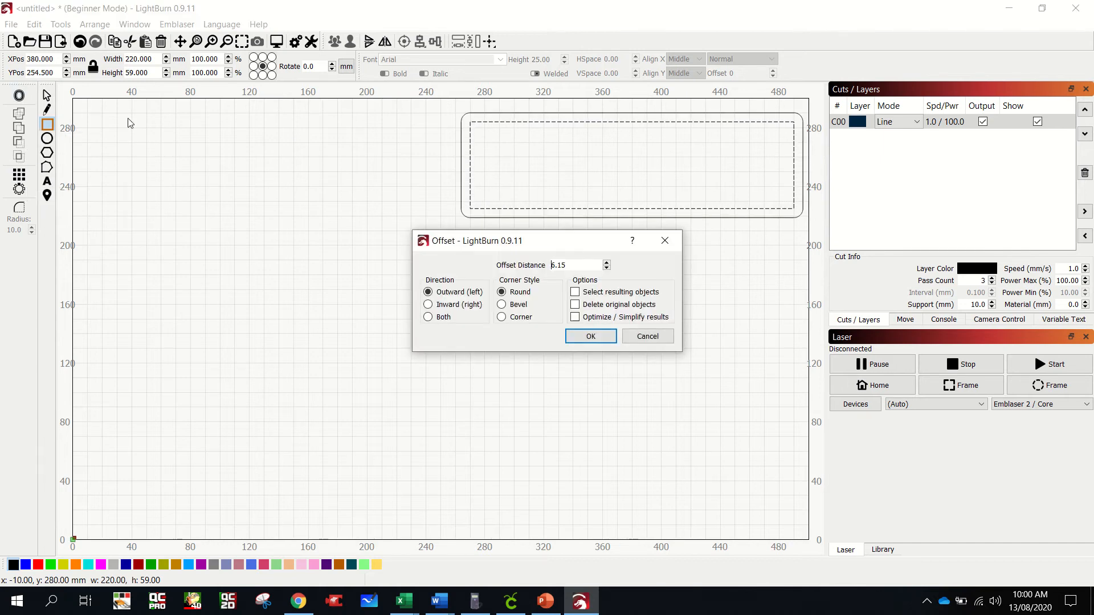
{"action": "left_click", "coordinate": [502, 317]}
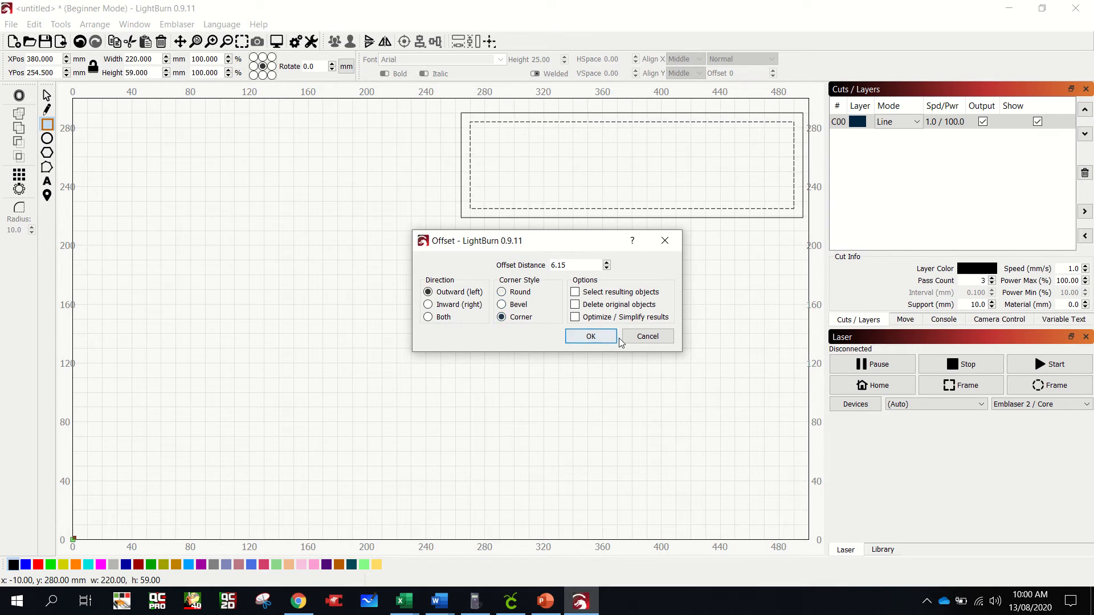
{"action": "left_click", "coordinate": [615, 337]}
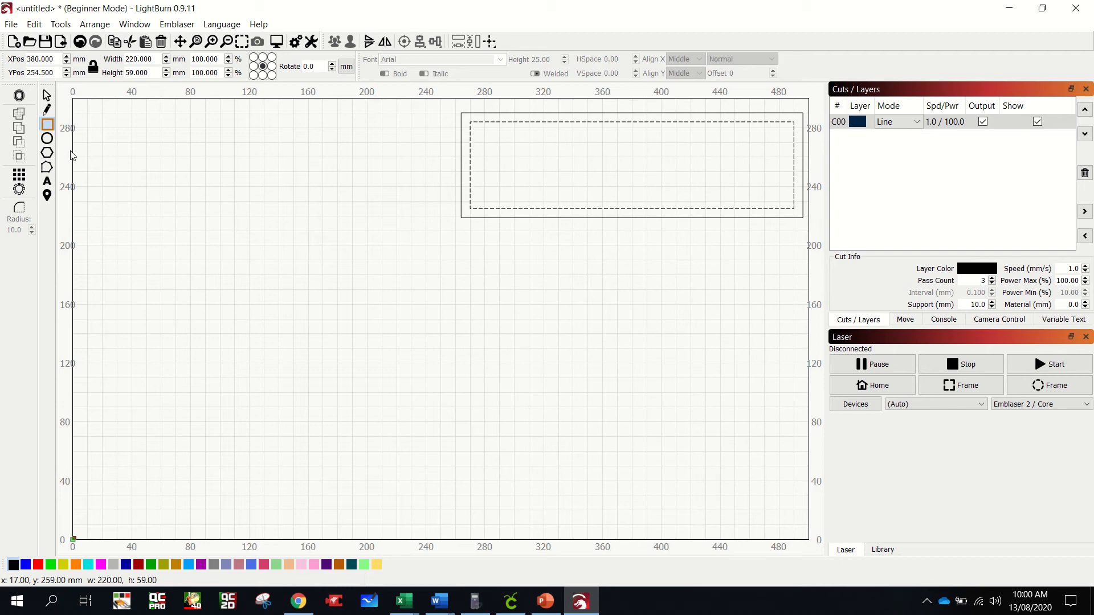
- Draw diagonal mitre lines joining the inner and outer rectangles at all four corners
{"action": "left_click", "coordinate": [47, 110]}
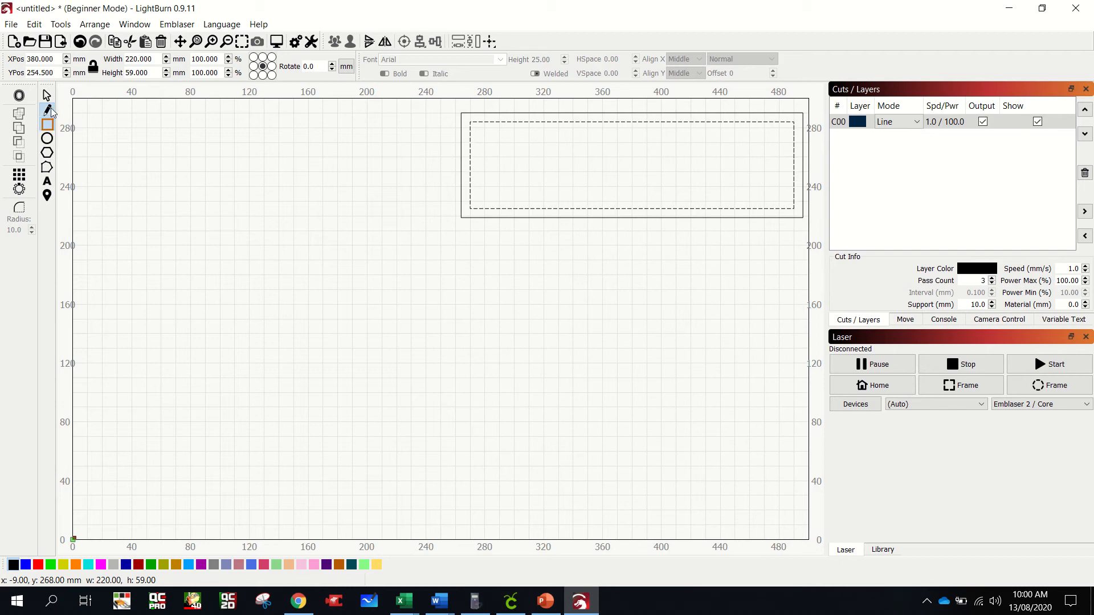
{"action": "left_click", "coordinate": [461, 113]}
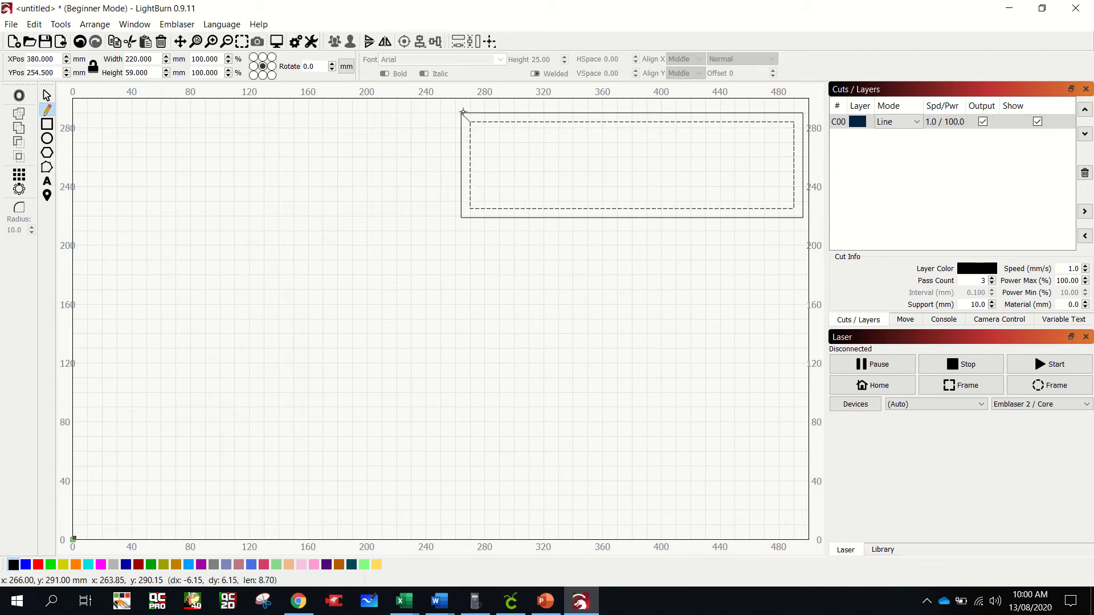
{"action": "right_click", "coordinate": [469, 205]}
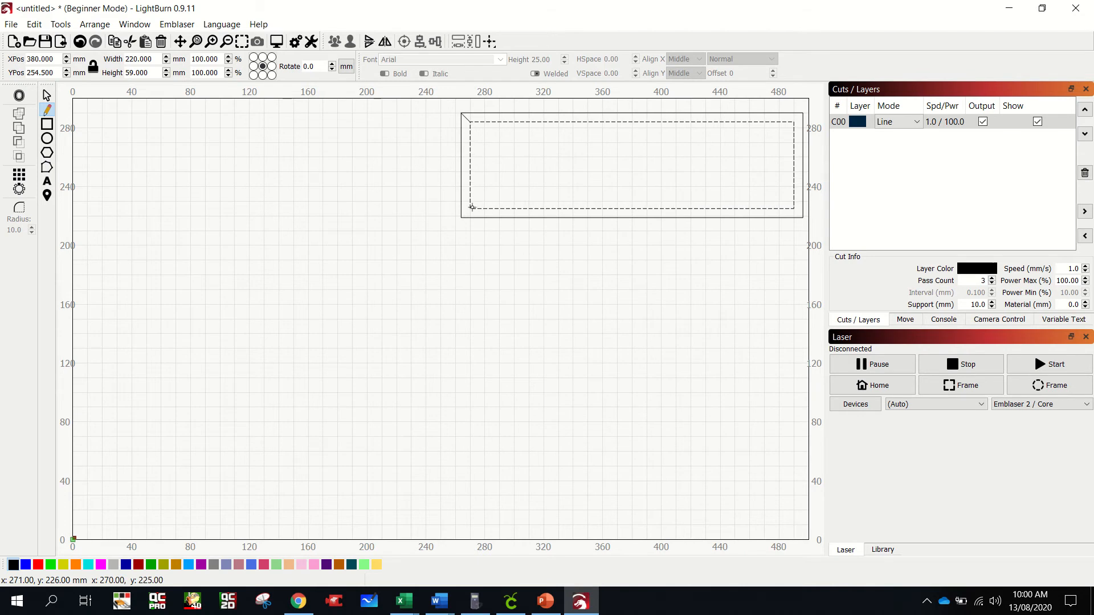
{"action": "left_click", "coordinate": [464, 217]}
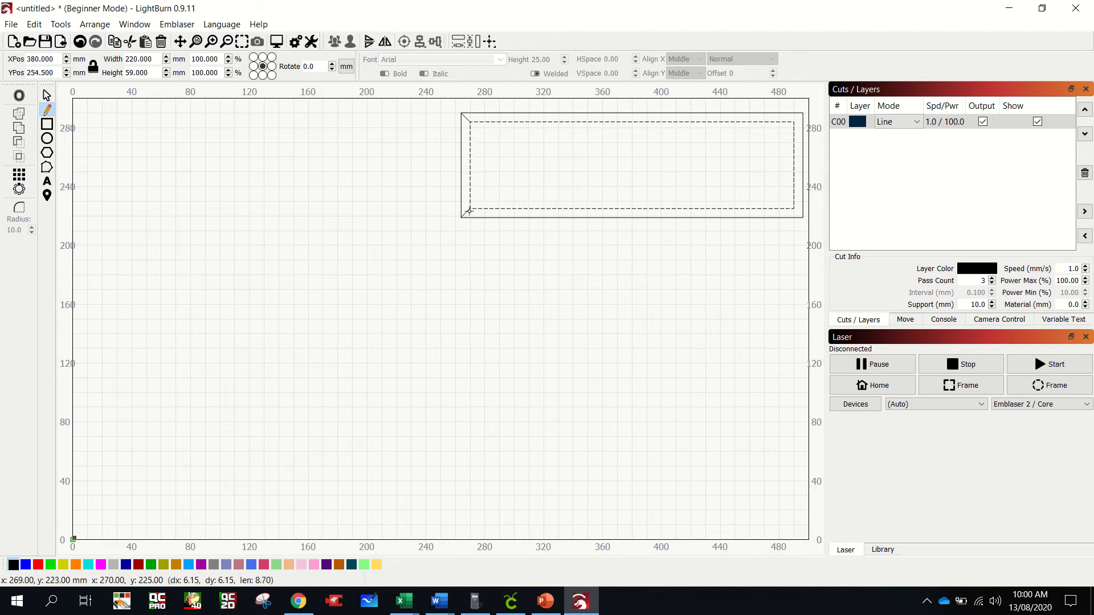
{"action": "left_click", "coordinate": [470, 209]}
{"action": "right_click", "coordinate": [594, 204]}
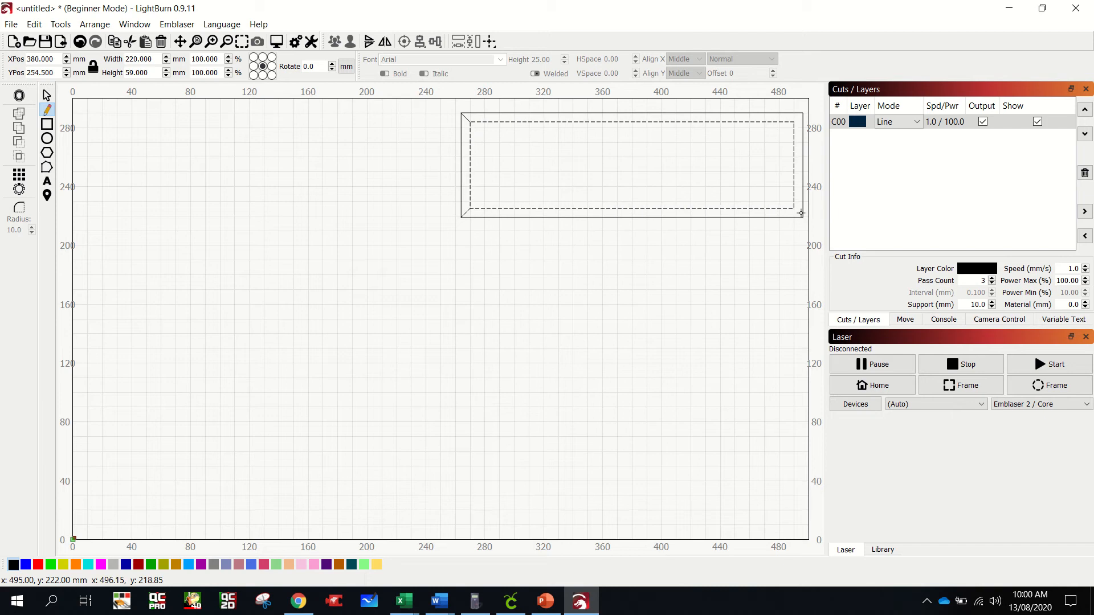
{"action": "left_click", "coordinate": [792, 208]}
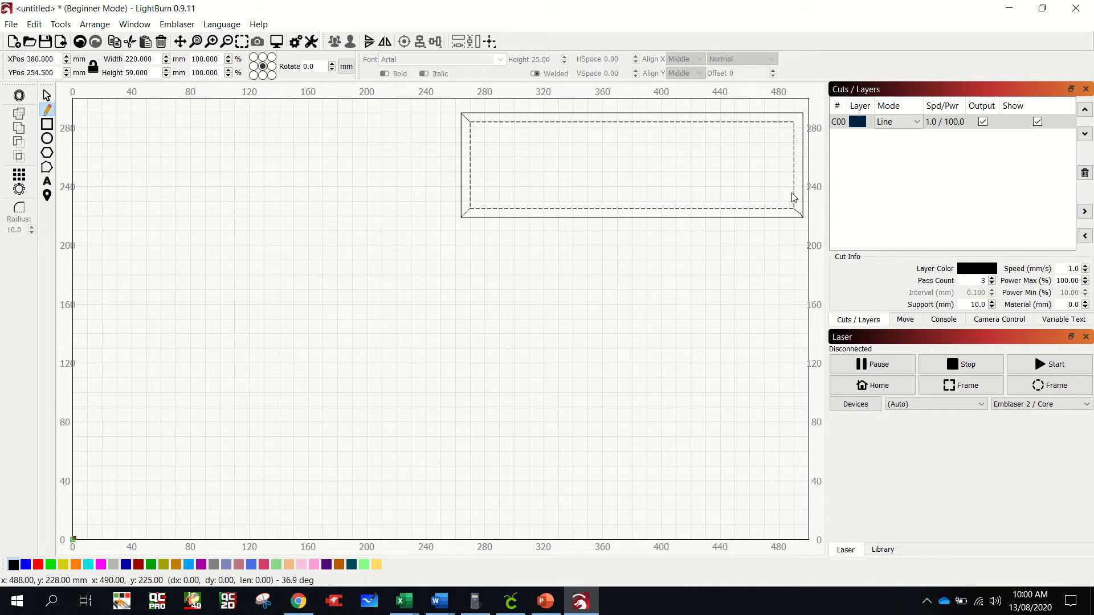
{"action": "right_click", "coordinate": [706, 169]}
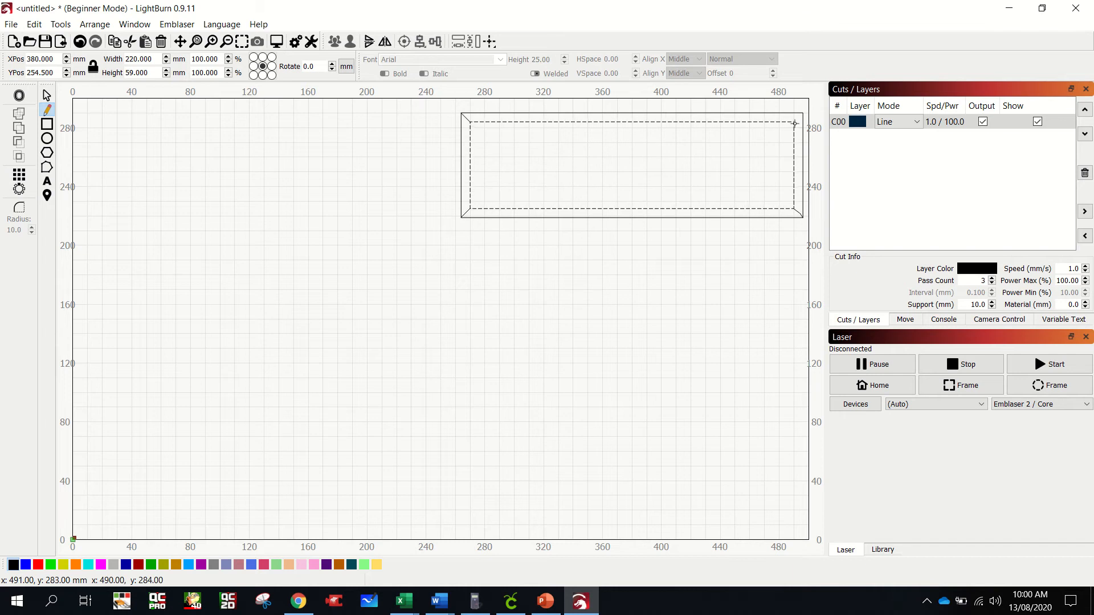
{"action": "left_click", "coordinate": [802, 113]}
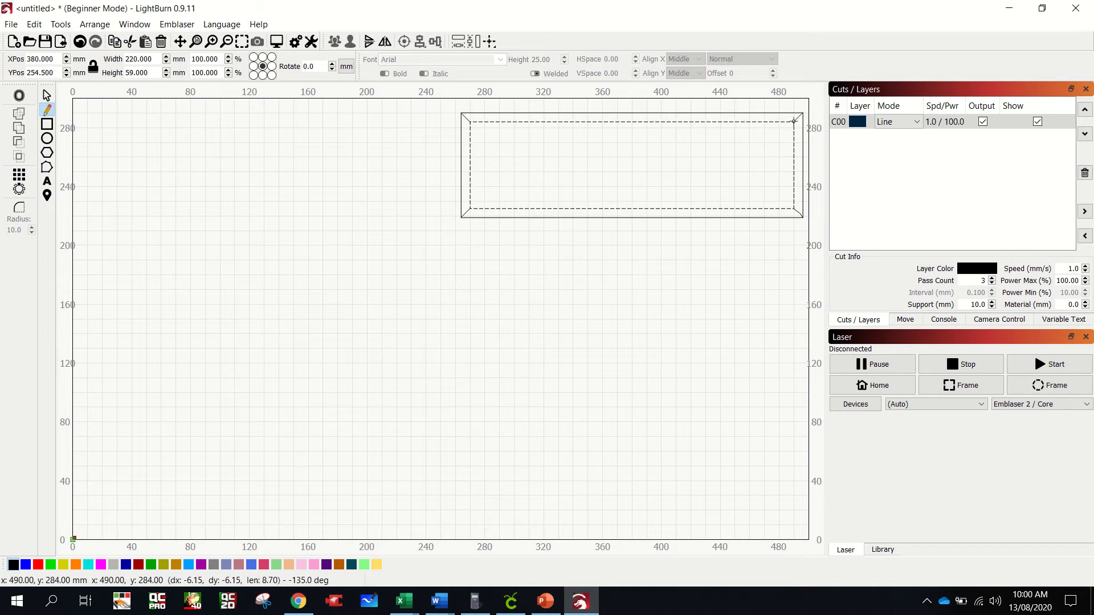
{"action": "right_click", "coordinate": [462, 195]}
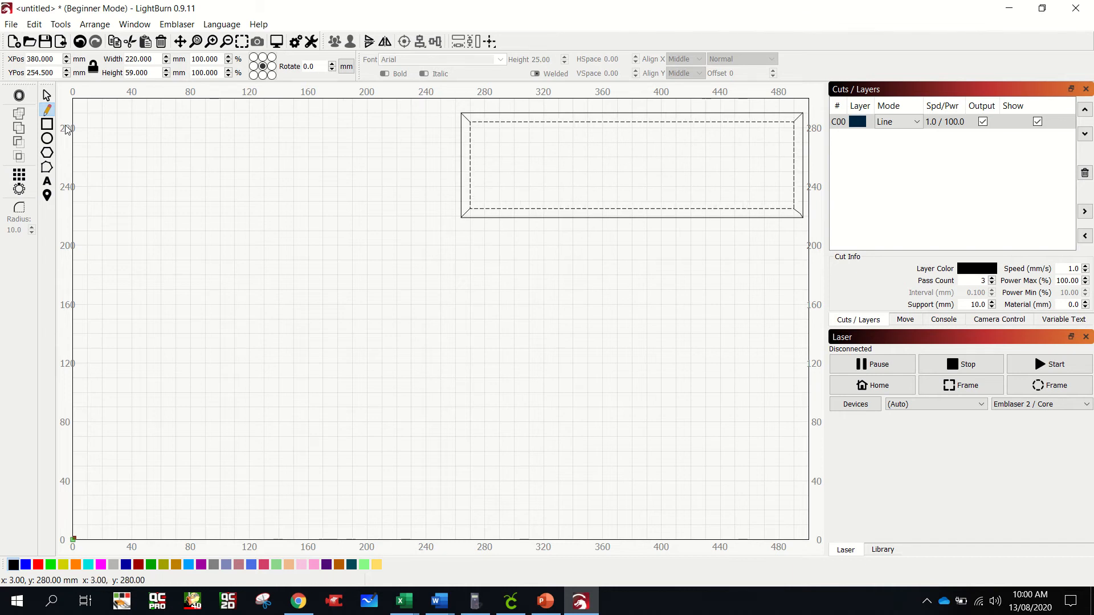
{"action": "left_click", "coordinate": [47, 124]}
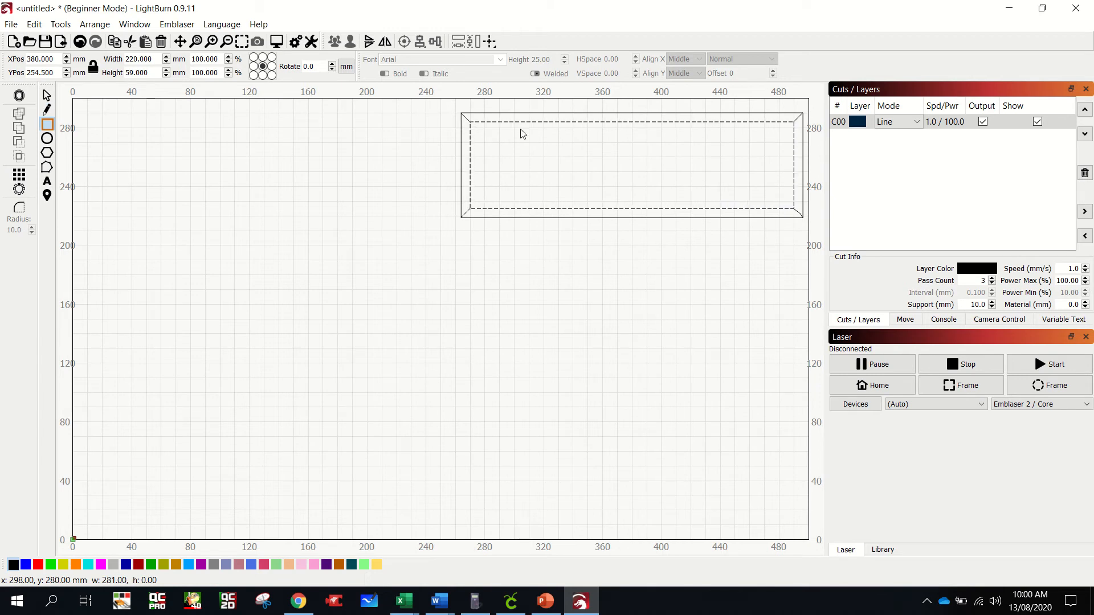
{"action": "key", "text": "Escape"}
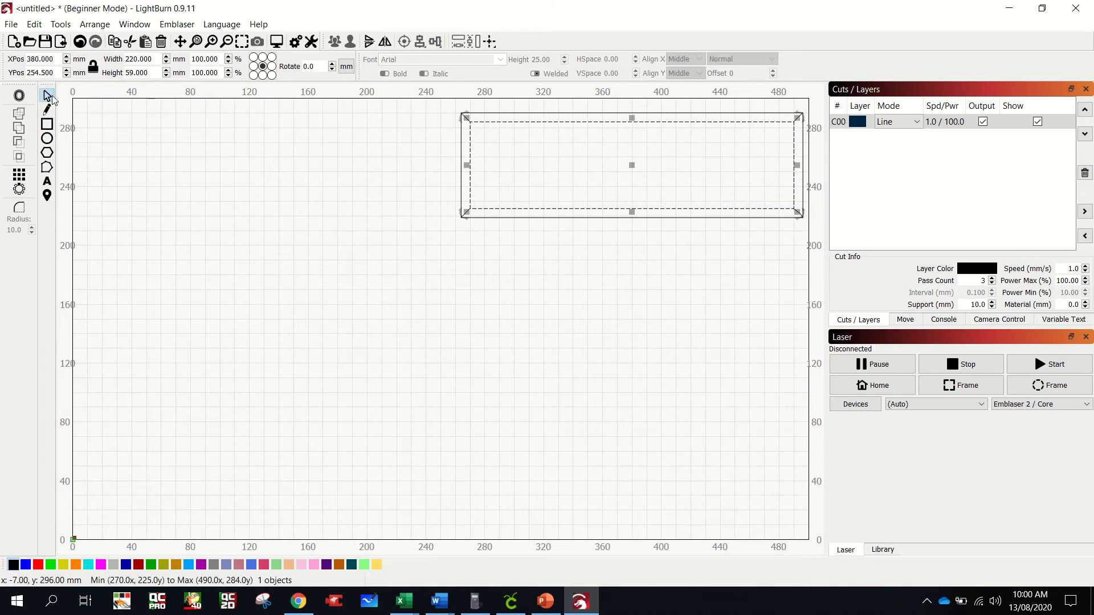
{"action": "left_click", "coordinate": [274, 185]}
{"action": "left_click", "coordinate": [47, 124]}
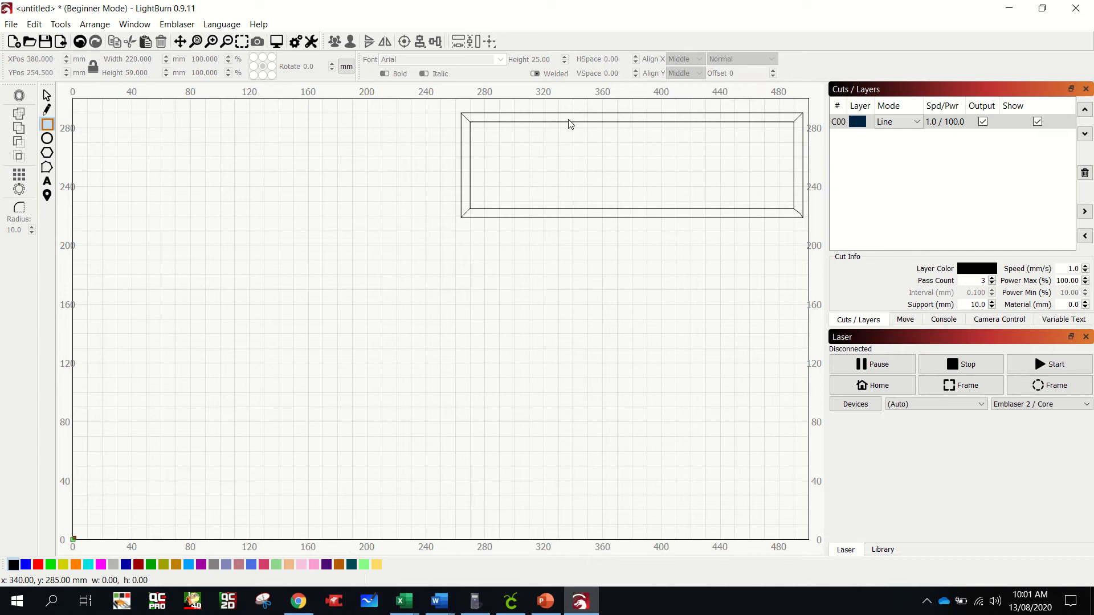
{"action": "left_click_drag", "start_coordinate": [556, 114], "coordinate": [566, 216]}
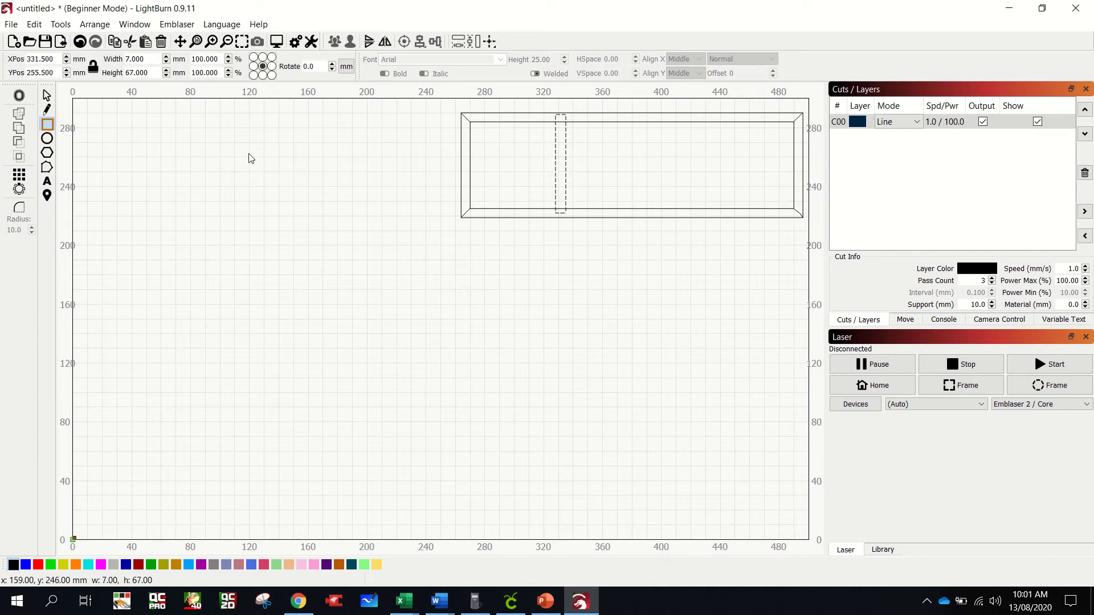
{"action": "key", "text": "Delete"}
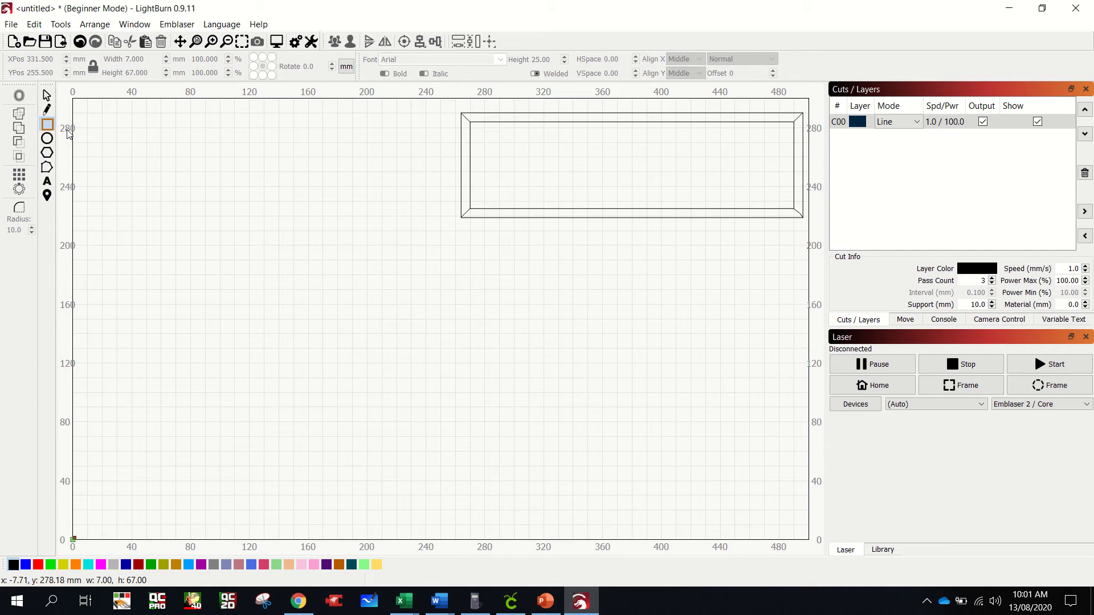
- Draw a vertical divider about 6 by 65 mm across the frame's left part and place a copy across its right part
{"action": "mouse_move", "coordinate": [555, 118]}
{"action": "left_mouse_down"}
{"action": "mouse_move", "coordinate": [571, 151]}
{"action": "mouse_move", "coordinate": [564, 217]}
{"action": "left_mouse_up"}
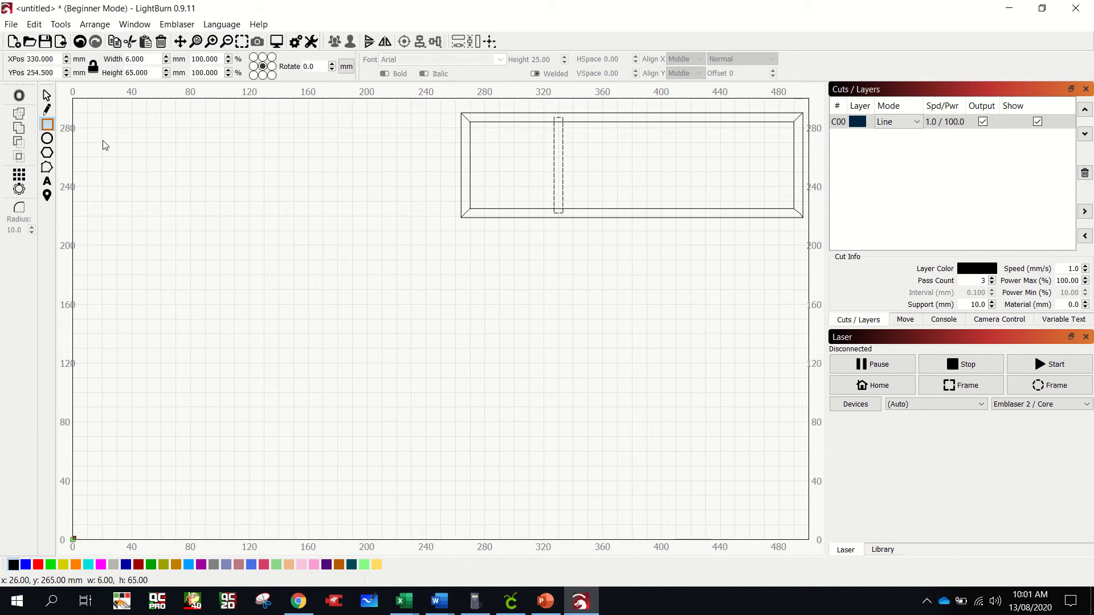
{"action": "left_click", "coordinate": [47, 96]}
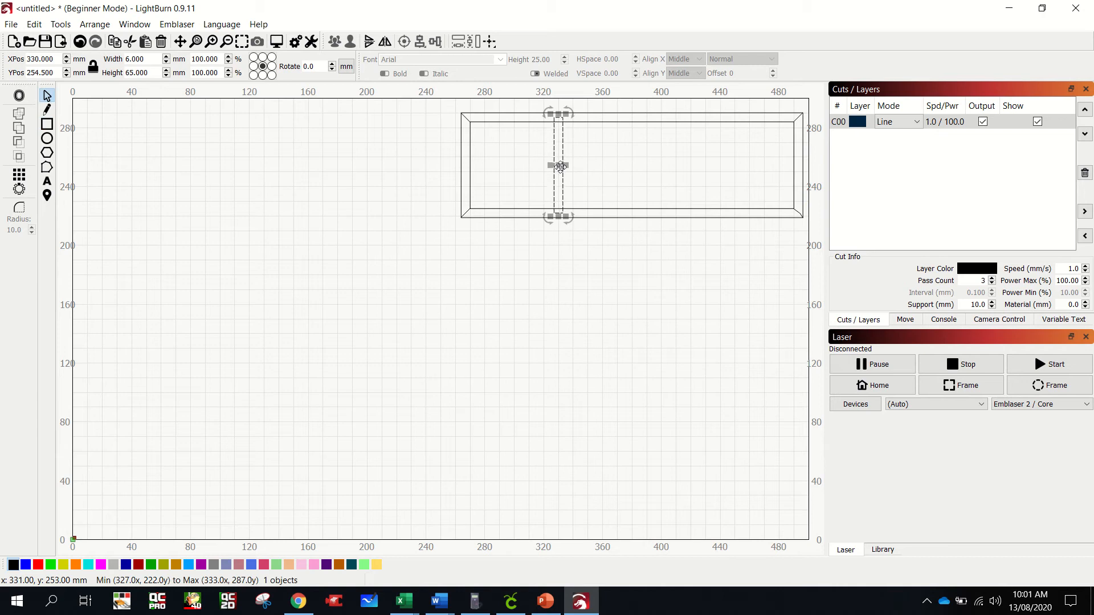
{"action": "key", "text": "ctrl+v"}
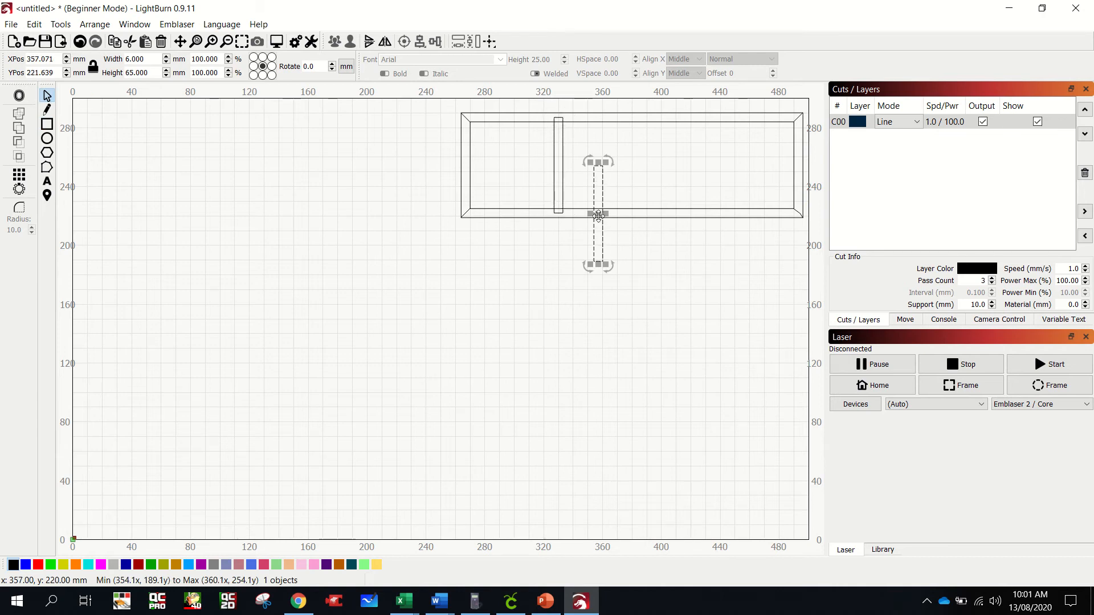
{"action": "left_click_drag", "start_coordinate": [601, 218], "coordinate": [716, 166]}
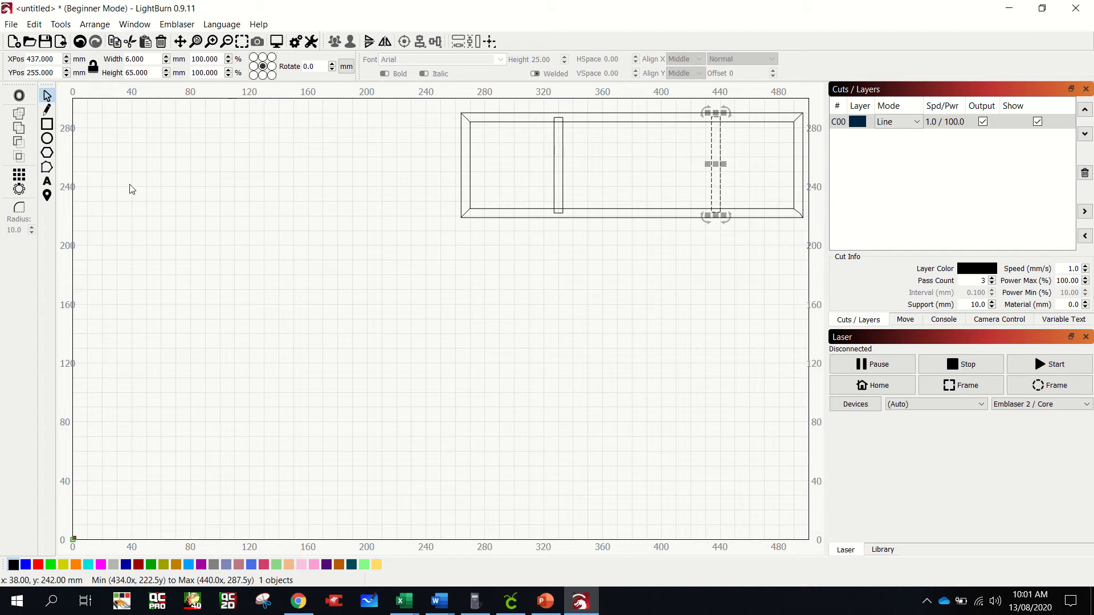
- Draw a separate rectangle about 159 by 147 mm in the empty area below and left of the frame
{"action": "left_click", "coordinate": [48, 124]}
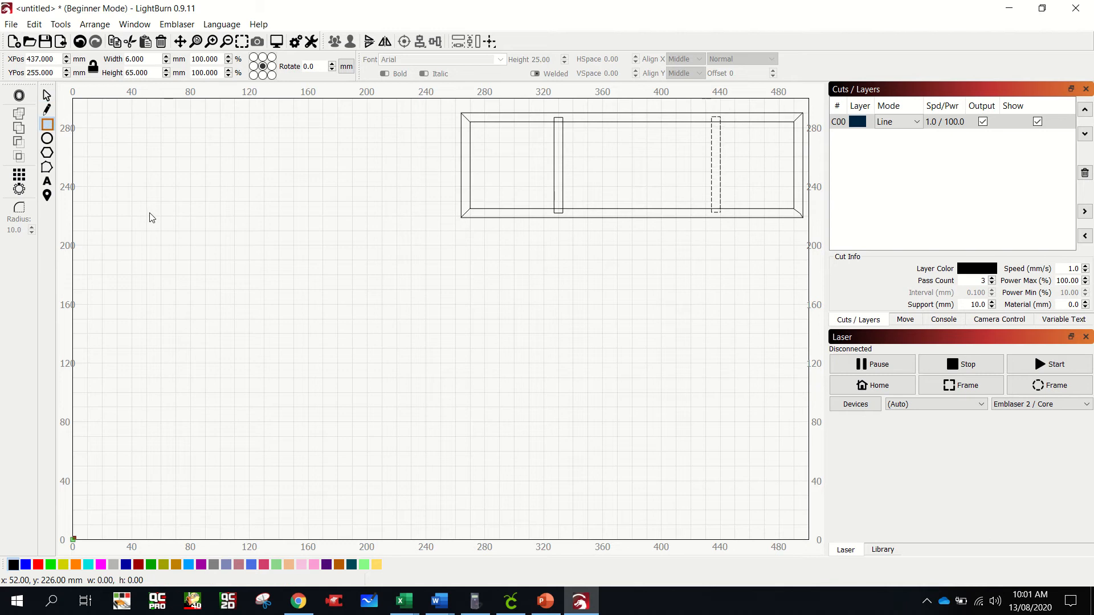
{"action": "mouse_move", "coordinate": [148, 215]}
{"action": "left_mouse_down"}
{"action": "mouse_move", "coordinate": [365, 402]}
{"action": "mouse_move", "coordinate": [384, 436]}
{"action": "left_mouse_up"}
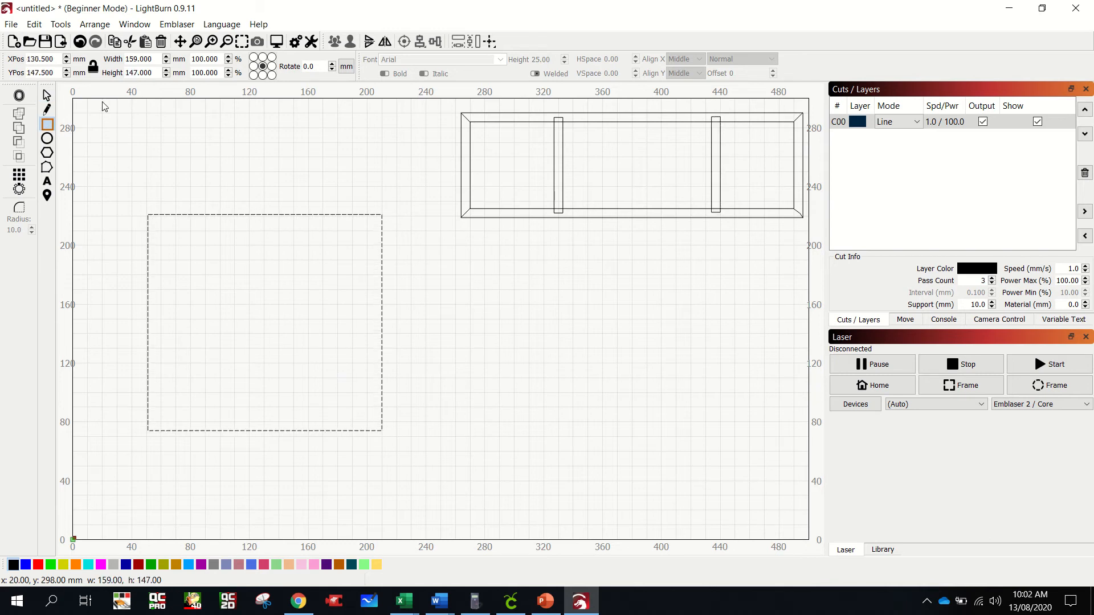
{"action": "left_click", "coordinate": [47, 96]}
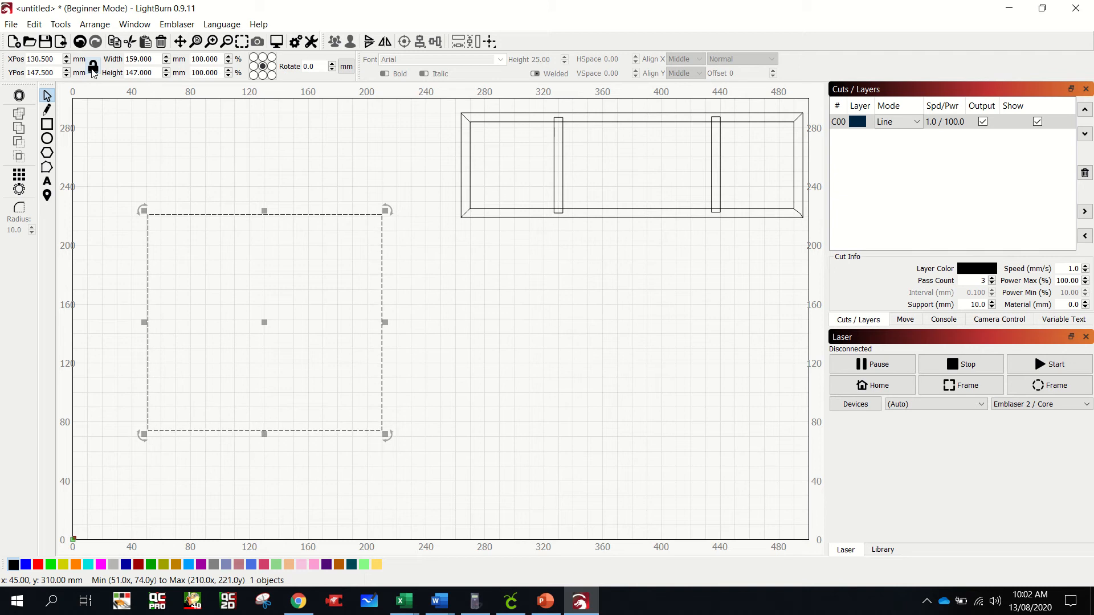
- Resize the new rectangle to 145 mm wide and 180 mm high, and shift it further left on the workspace
{"action": "left_click_drag", "start_coordinate": [153, 60], "coordinate": [128, 73]}
{"action": "type", "text": "1"}
{"action": "type", "text": "18"}
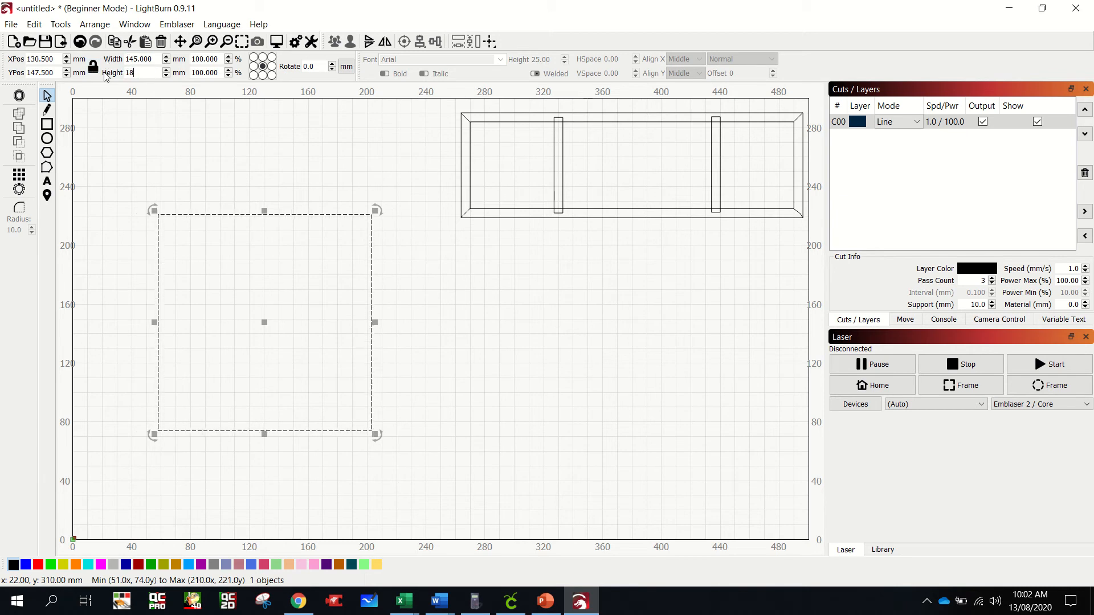
{"action": "type", "text": "0"}
{"action": "key", "text": "Return"}
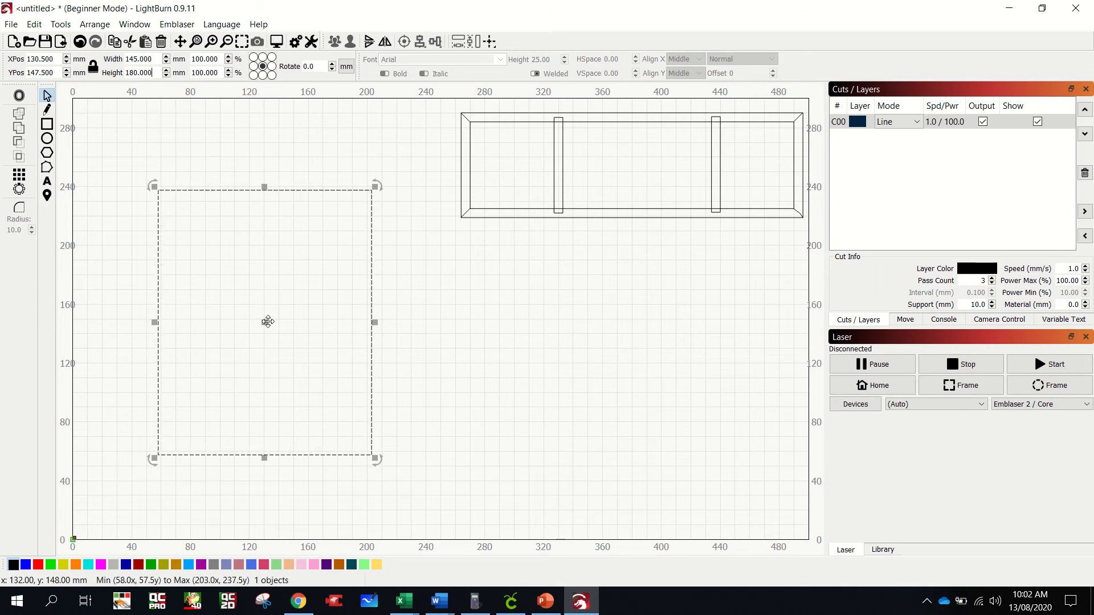
{"action": "left_click_drag", "start_coordinate": [268, 322], "coordinate": [227, 325]}
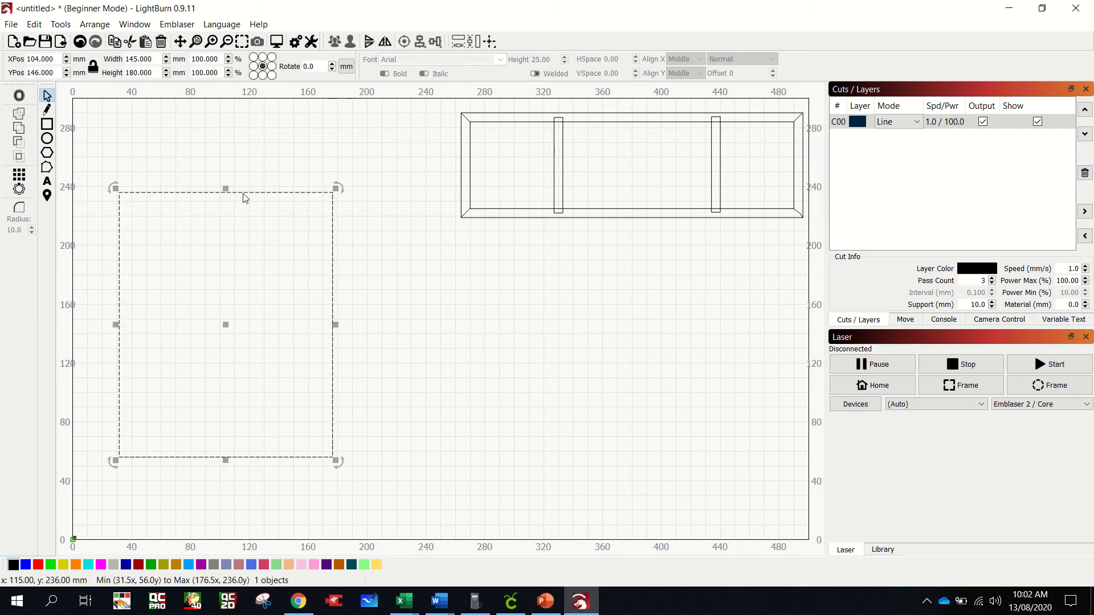
- Duplicate the 145 by 180 mm rectangle and place the copy level with the original on its right
{"action": "left_click", "coordinate": [374, 241]}
{"action": "key", "text": "ctrl+v"}
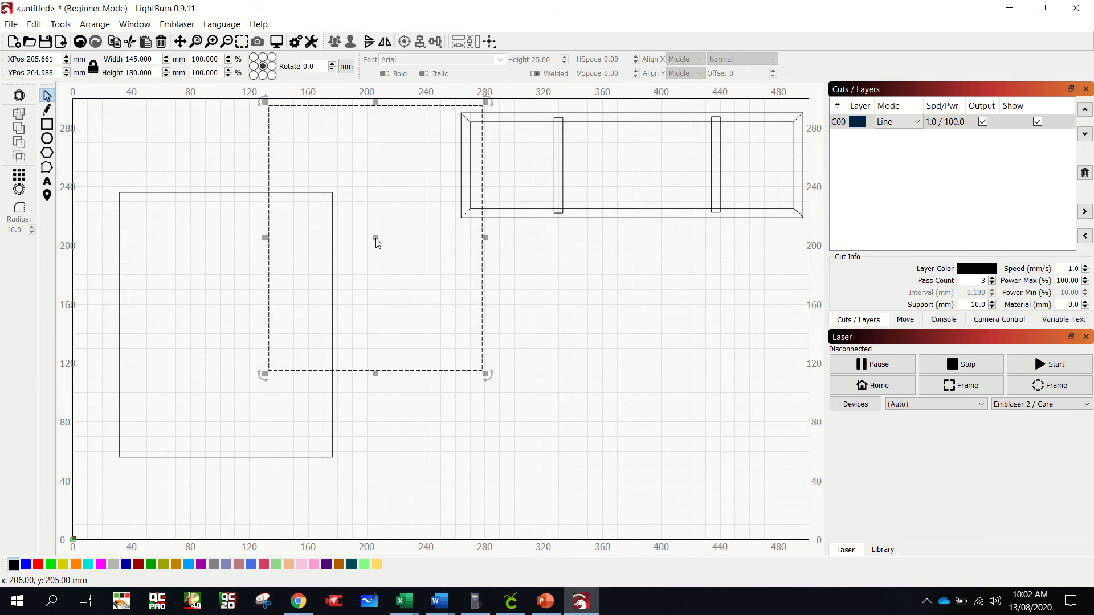
{"action": "left_click_drag", "start_coordinate": [375, 239], "coordinate": [464, 329]}
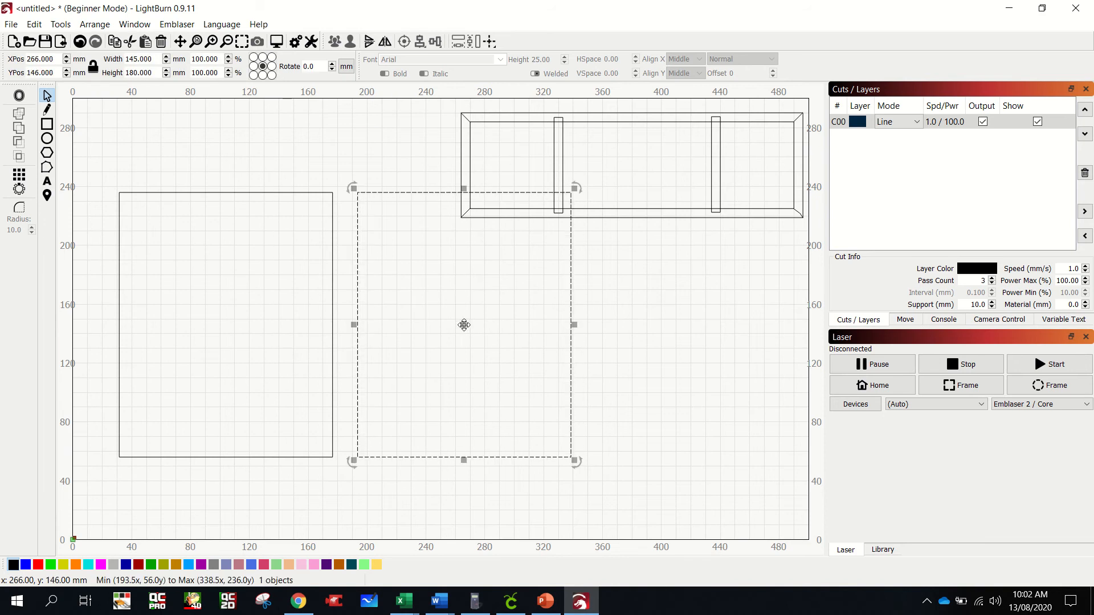
- Move the whole divided frame upward so it clears the copied rectangle, leaving nothing selected
{"action": "left_click", "coordinate": [637, 227]}
{"action": "left_click_drag", "start_coordinate": [457, 108], "coordinate": [815, 234]}
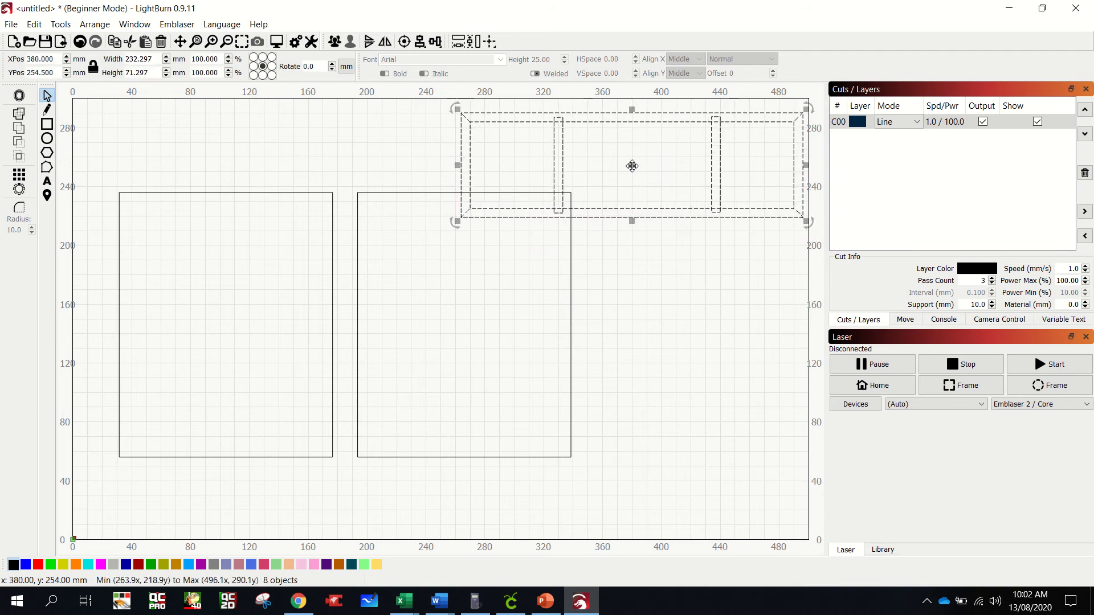
{"action": "left_click_drag", "start_coordinate": [632, 166], "coordinate": [638, 132]}
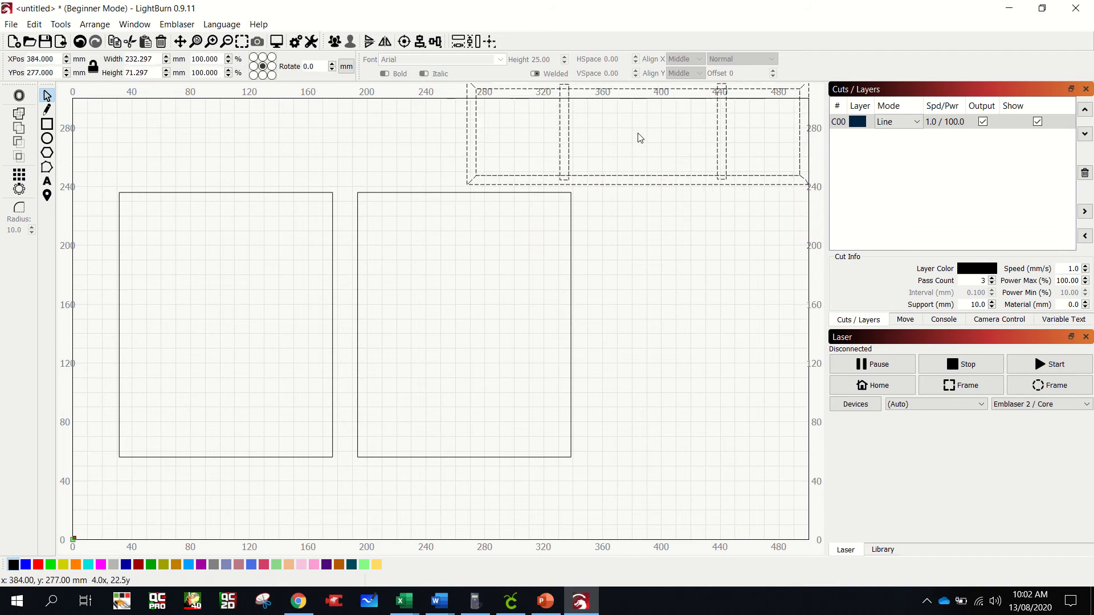
{"action": "left_click", "coordinate": [667, 267]}
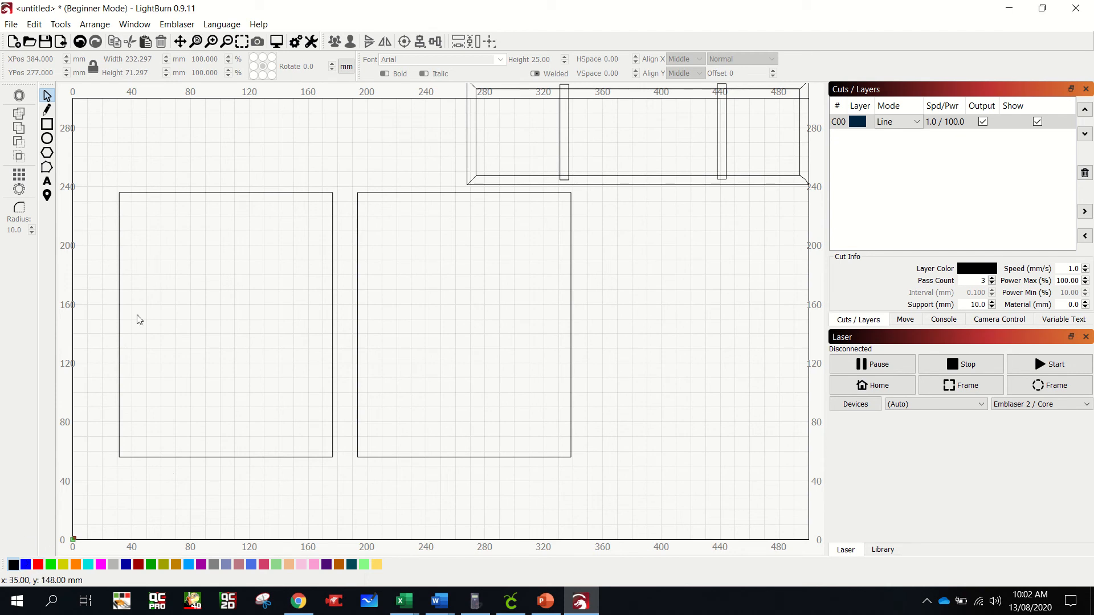
- Add the text "NW" in Arial at 25 mm height inside the right-hand rectangle
{"action": "left_click", "coordinate": [47, 181]}
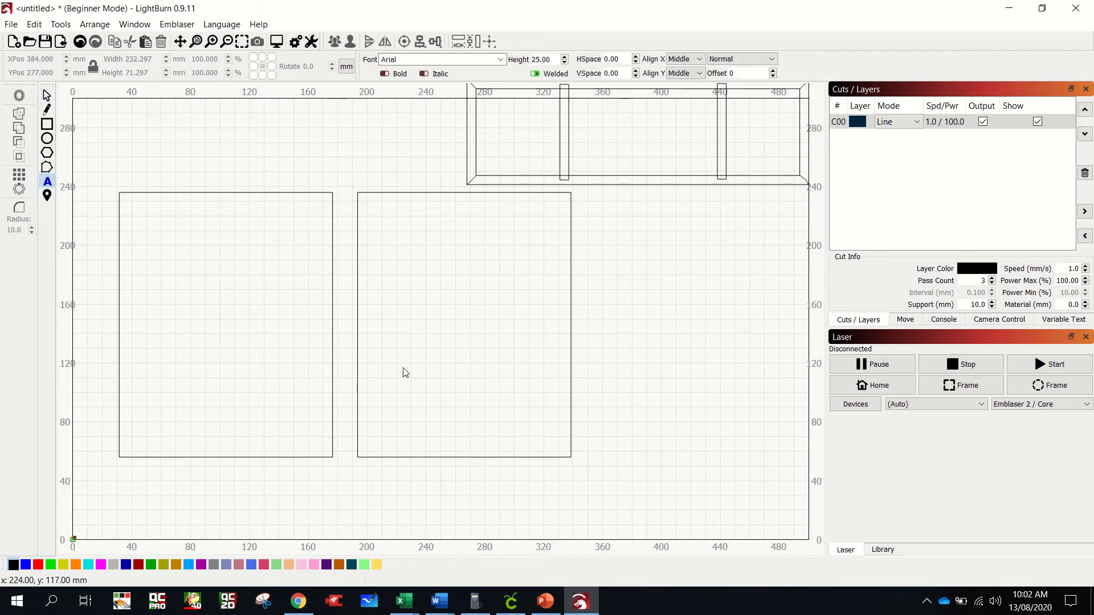
{"action": "left_click", "coordinate": [400, 349]}
{"action": "type", "text": "NW"}
- Change the font of the "NW" text in the right-hand rectangle to Arial Black
{"action": "left_click", "coordinate": [47, 95]}
{"action": "left_click", "coordinate": [410, 351]}
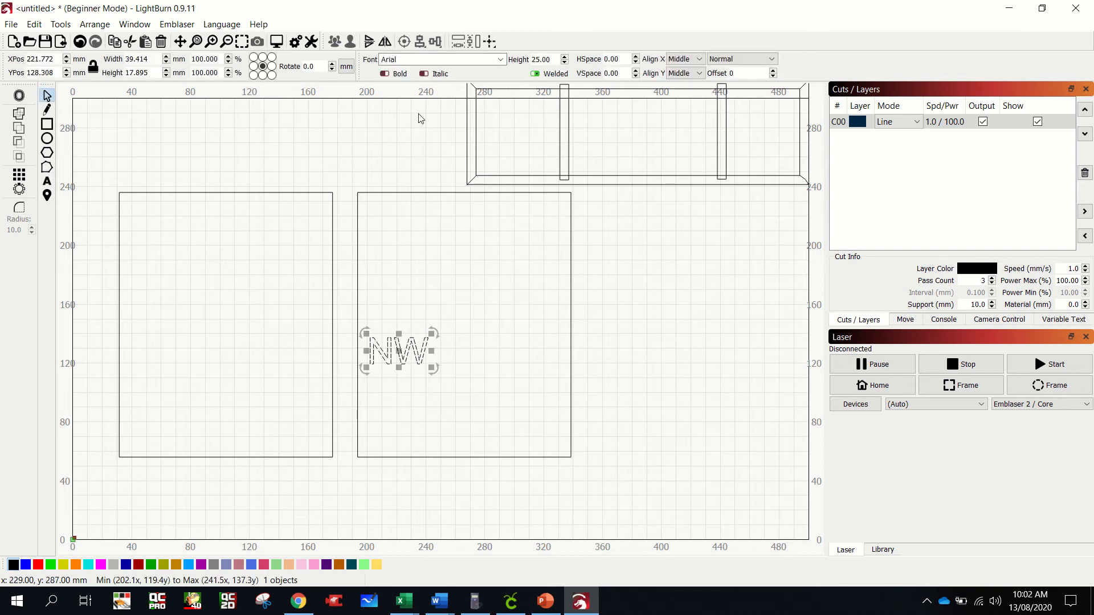
{"action": "left_click", "coordinate": [499, 60]}
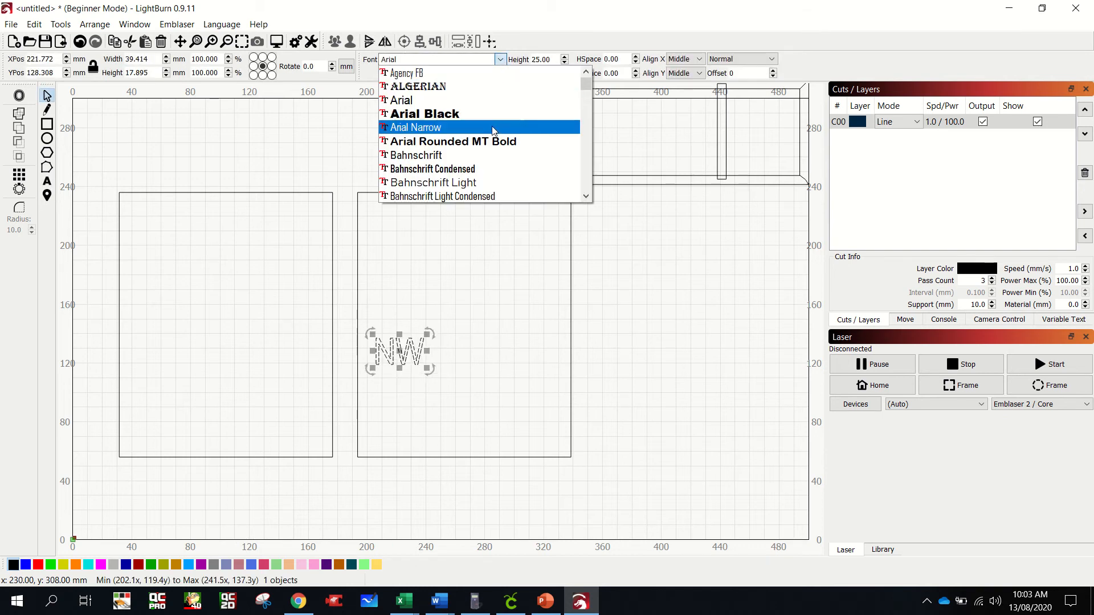
{"action": "left_click", "coordinate": [589, 197]}
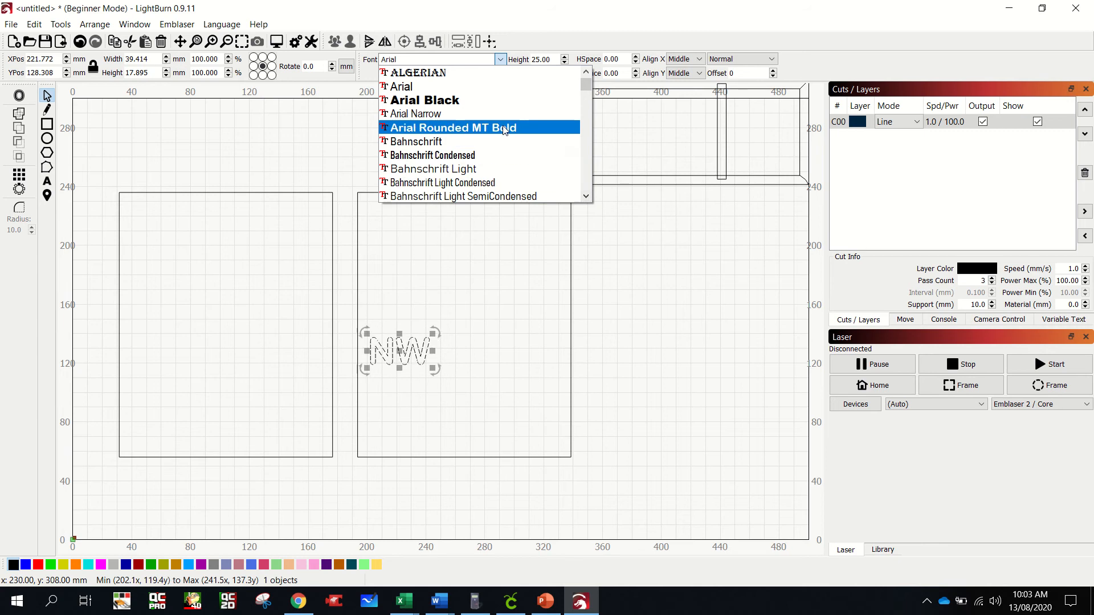
{"action": "left_click", "coordinate": [493, 103]}
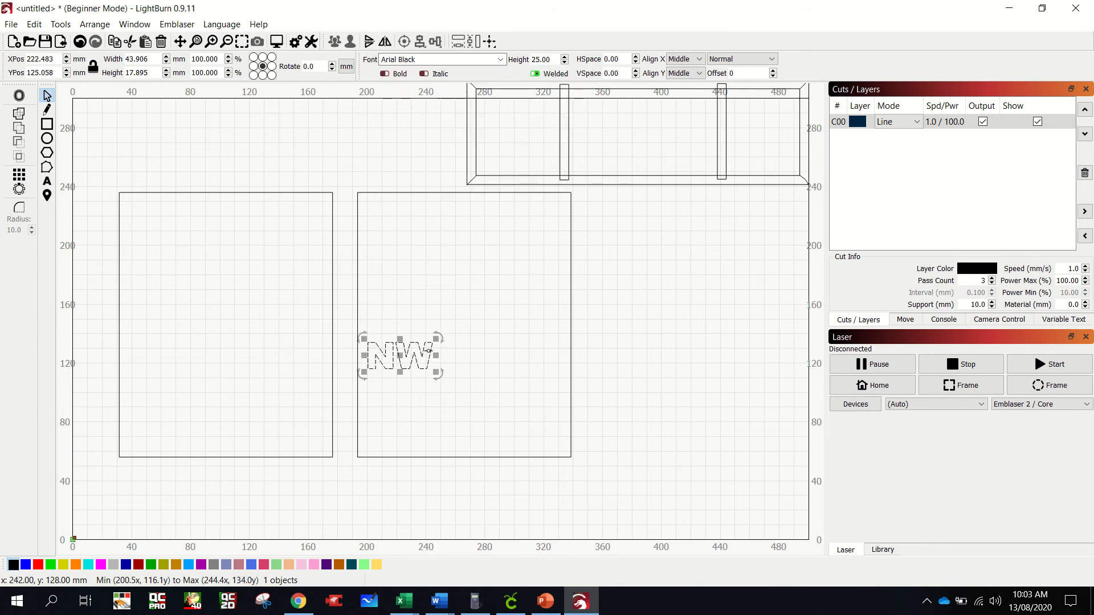
- Try to round the corners of the "NW" letters with the Radius tool at a 10 mm radius
{"action": "scroll", "coordinate": [428, 351], "scroll_direction": "up", "scroll_amount": 10}
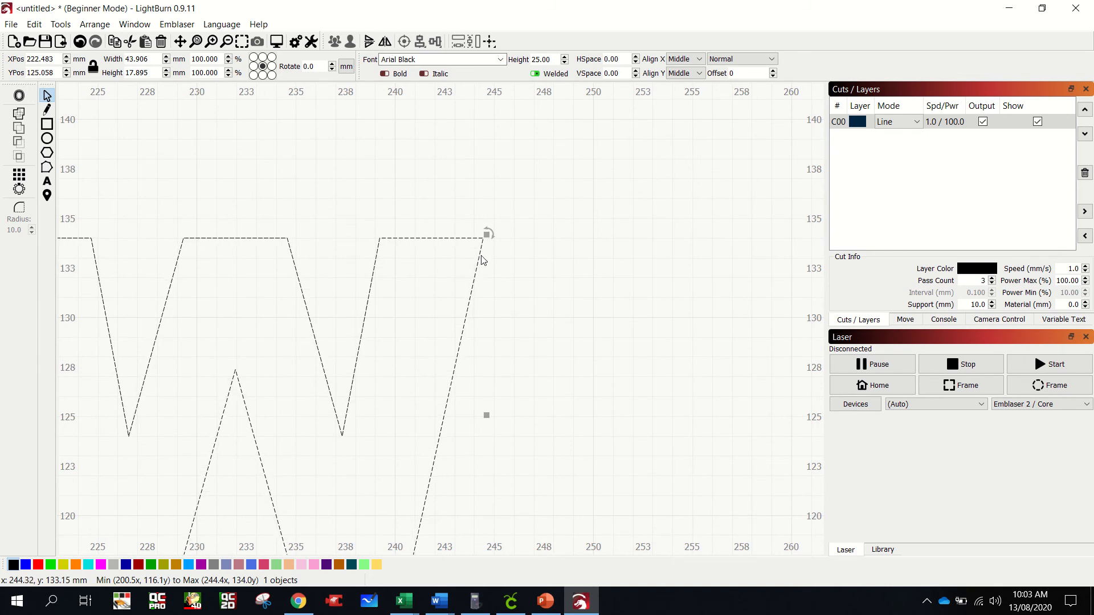
{"action": "left_click", "coordinate": [21, 208]}
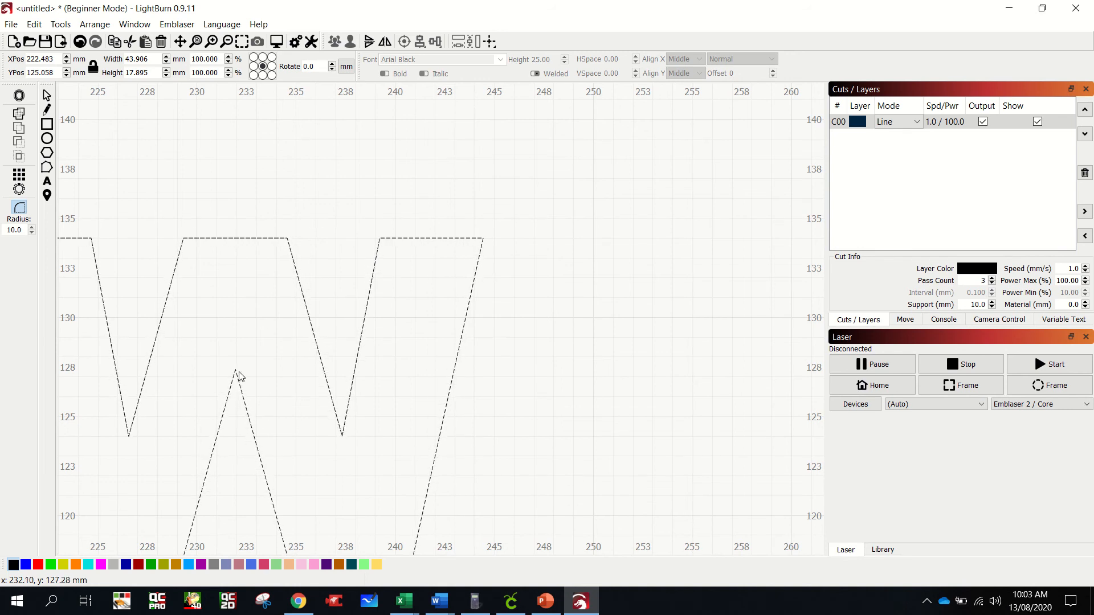
{"action": "scroll", "coordinate": [287, 285], "scroll_direction": "down", "scroll_amount": 4}
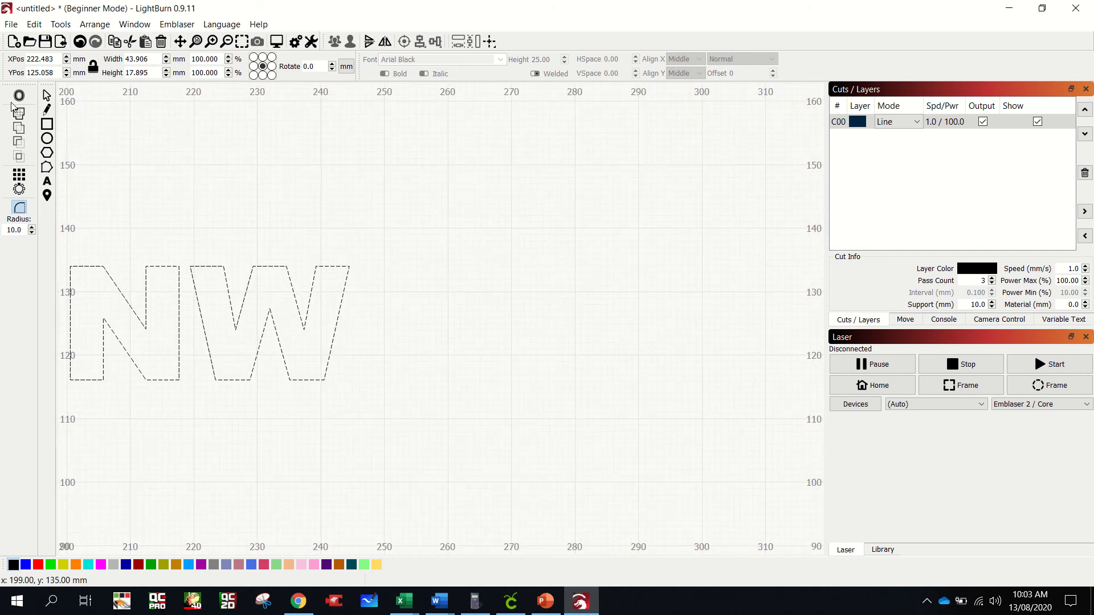
{"action": "left_click", "coordinate": [47, 96]}
{"action": "left_click", "coordinate": [147, 264]}
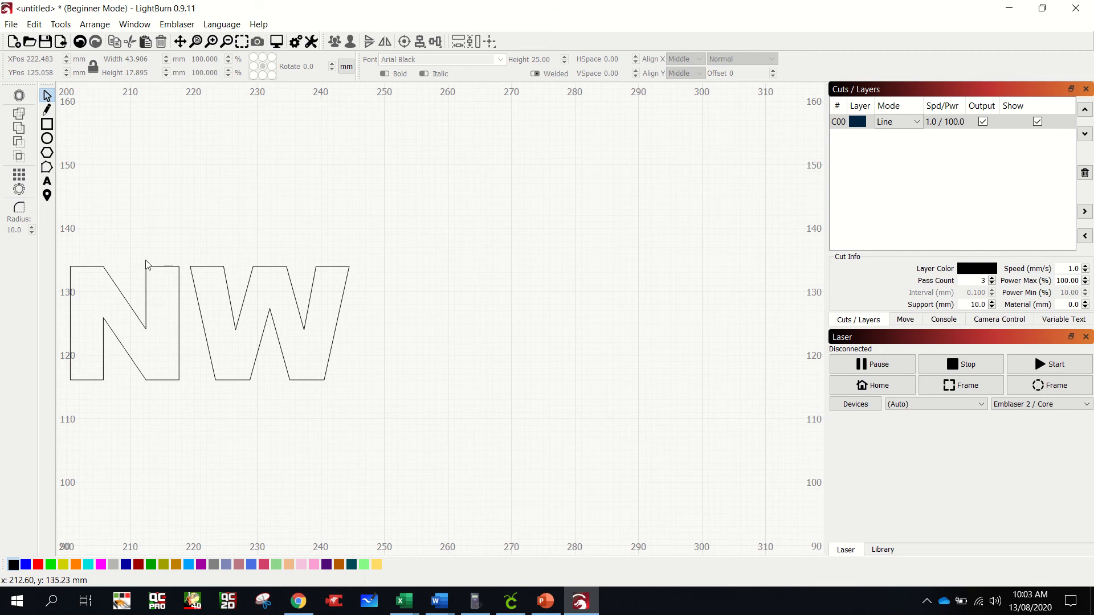
{"action": "left_click", "coordinate": [22, 208]}
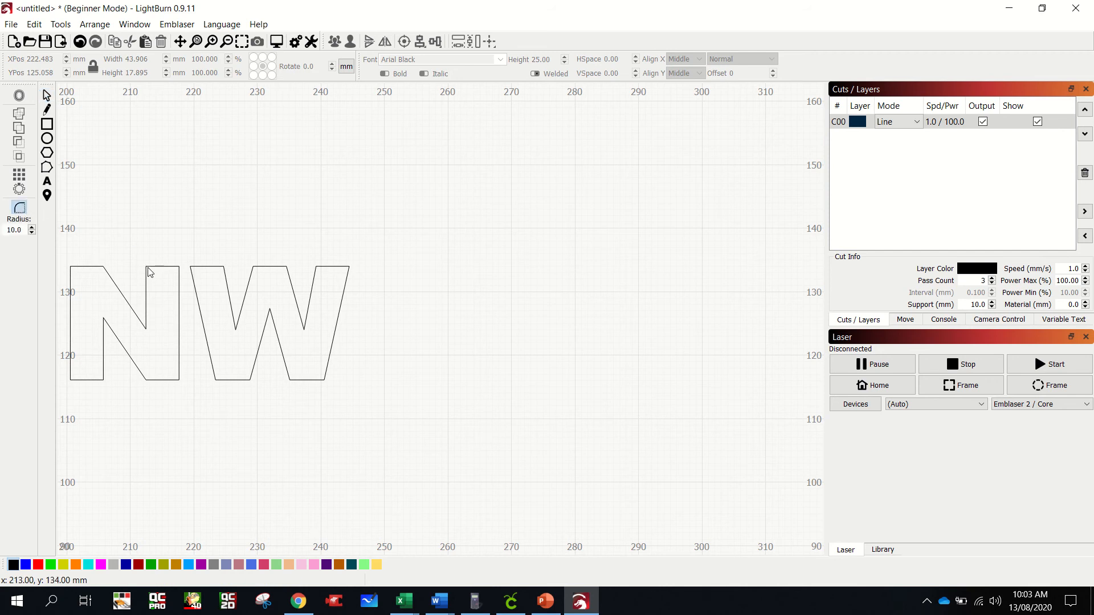
{"action": "left_click", "coordinate": [46, 95]}
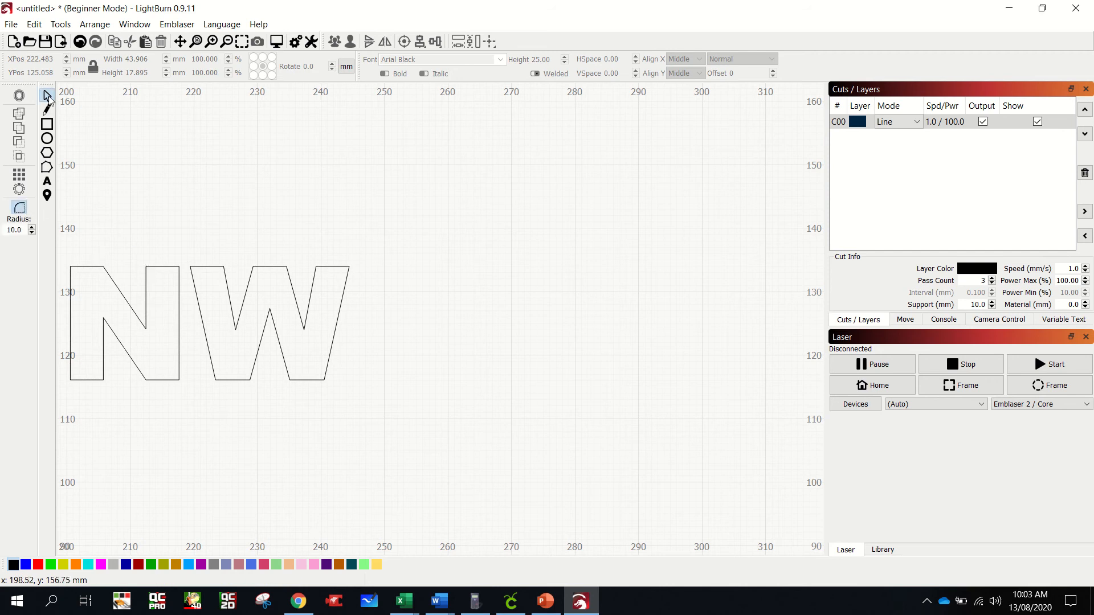
{"action": "left_click", "coordinate": [146, 268]}
{"action": "left_click", "coordinate": [18, 207]}
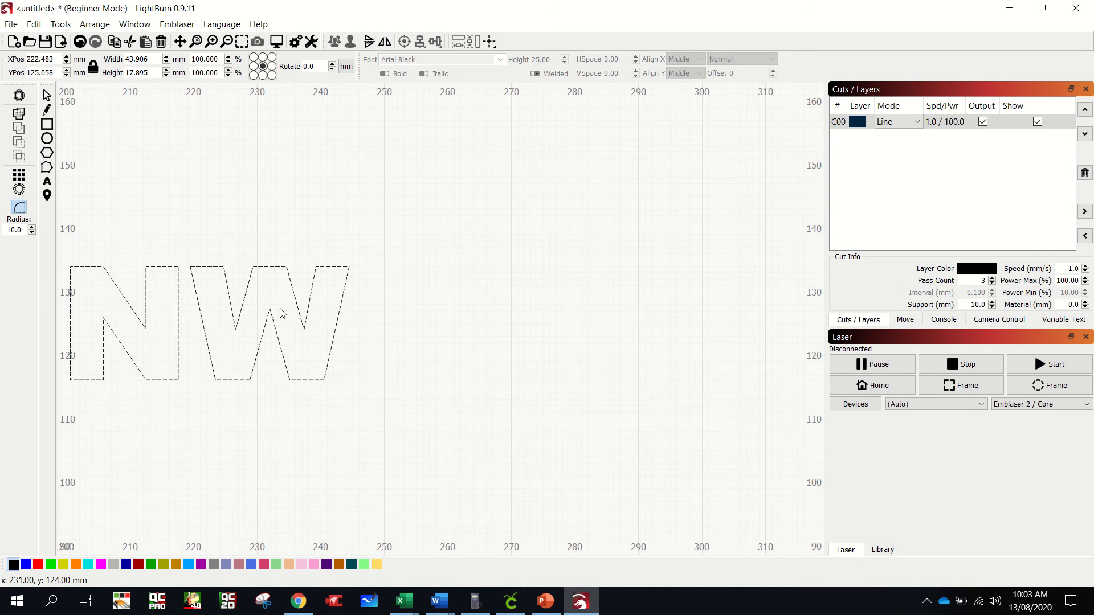
{"action": "scroll", "coordinate": [344, 277], "scroll_direction": "up", "scroll_amount": 10}
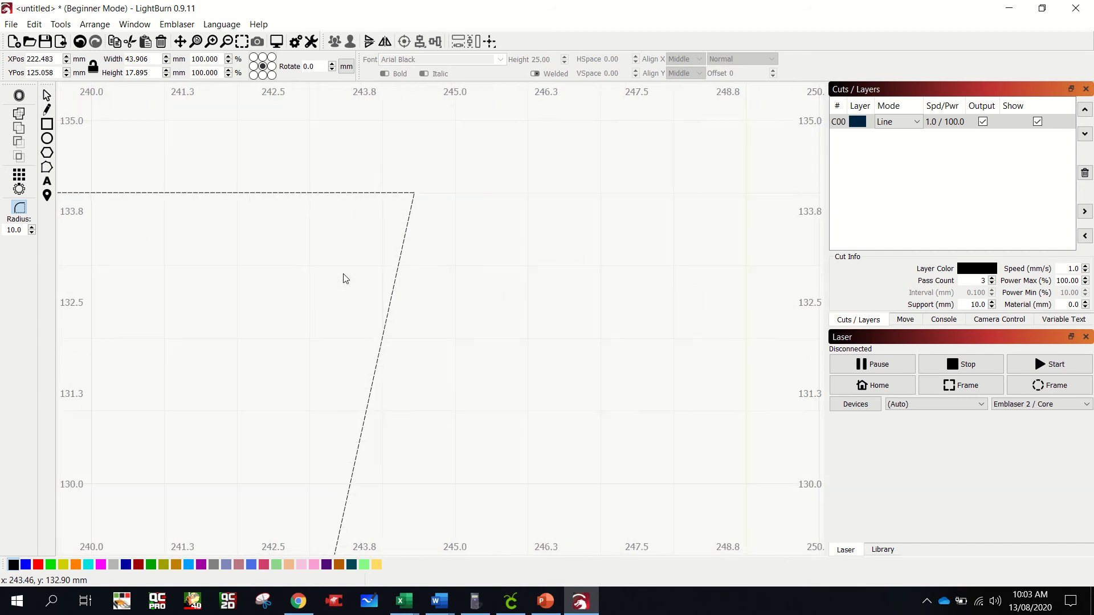
{"action": "scroll", "coordinate": [343, 277], "scroll_direction": "up", "scroll_amount": 2}
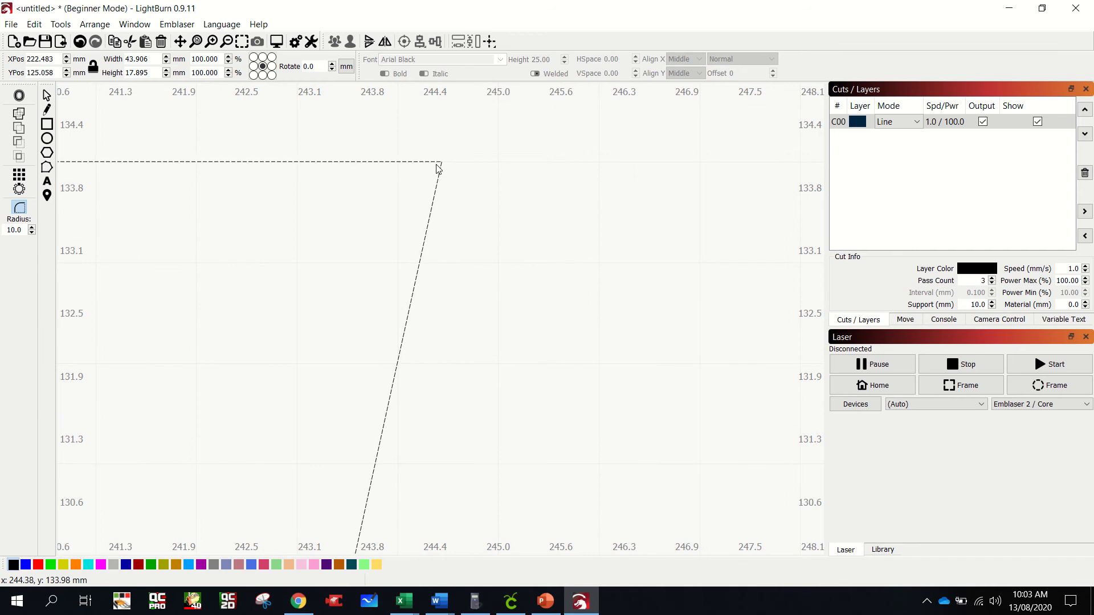
{"action": "scroll", "coordinate": [441, 170], "scroll_direction": "down", "scroll_amount": 12}
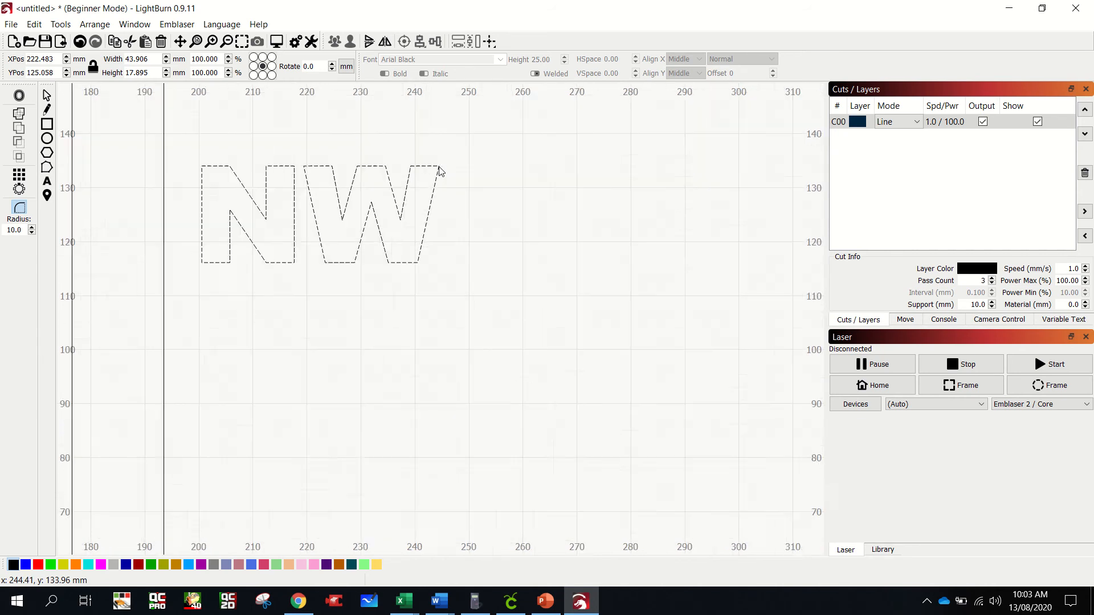
{"action": "scroll", "coordinate": [407, 170], "scroll_direction": "down", "scroll_amount": 4}
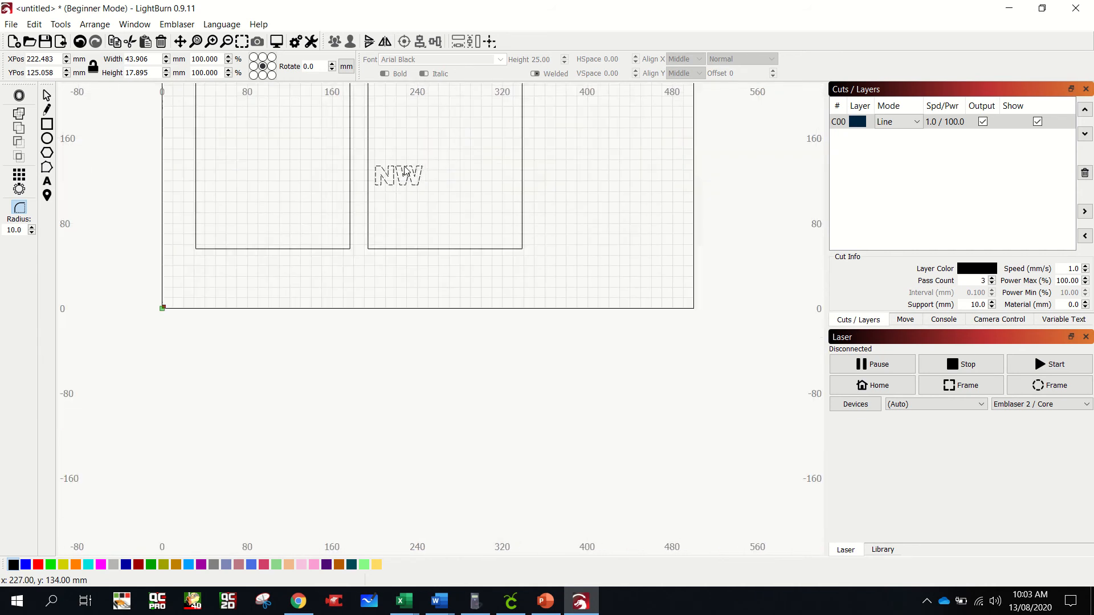
{"action": "scroll", "coordinate": [462, 168], "scroll_direction": "up", "scroll_amount": 4}
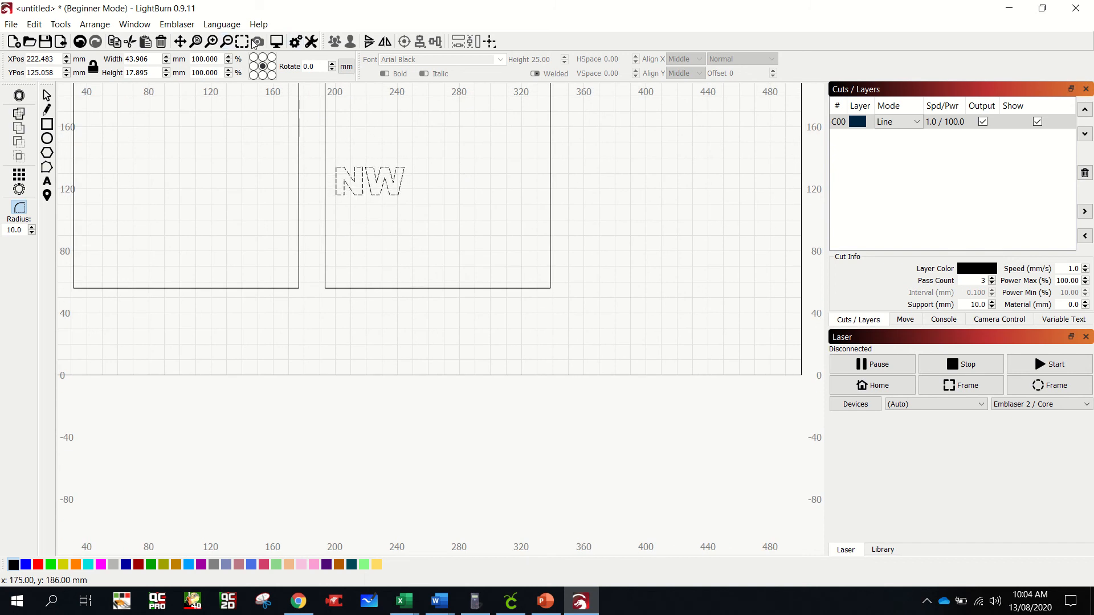
{"action": "left_click", "coordinate": [197, 42]}
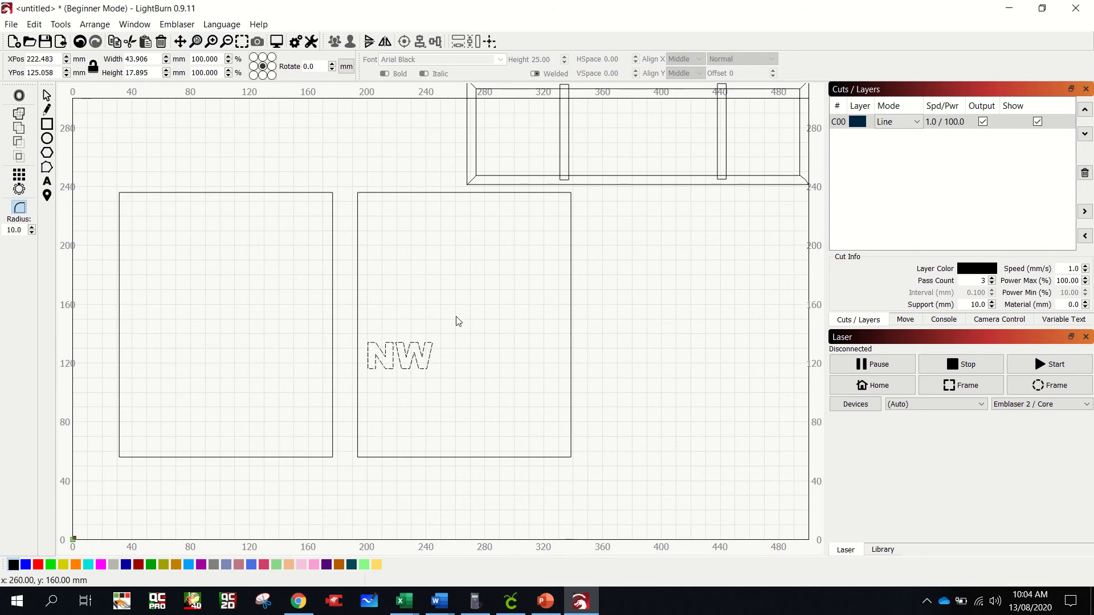
- Reopen the "NW" text for editing and change its font to Forte
{"action": "left_click", "coordinate": [47, 95]}
{"action": "left_click", "coordinate": [419, 358]}
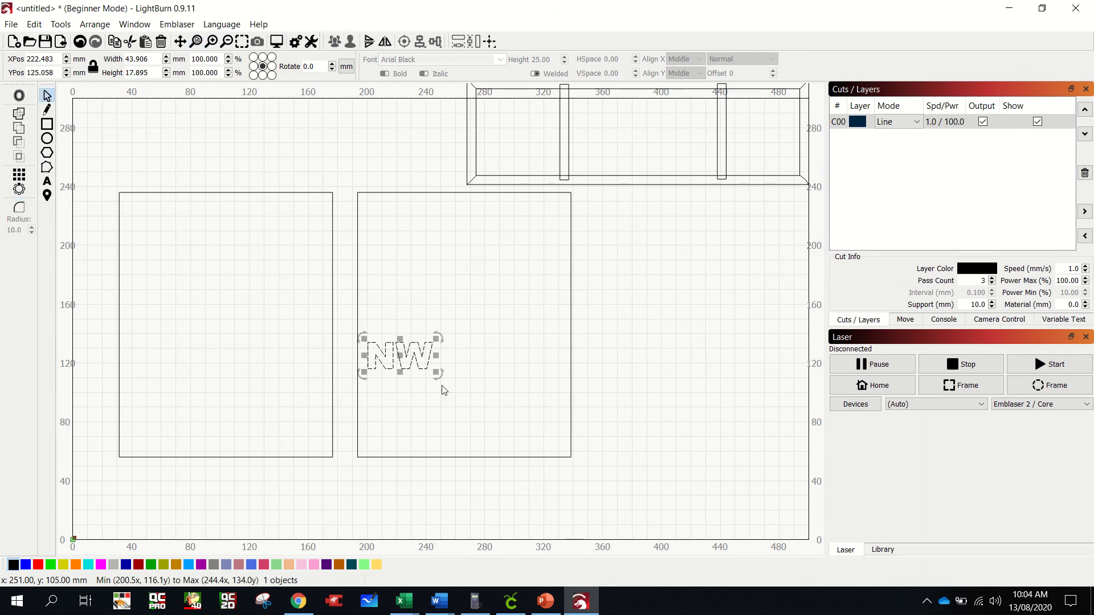
{"action": "double_click", "coordinate": [402, 356]}
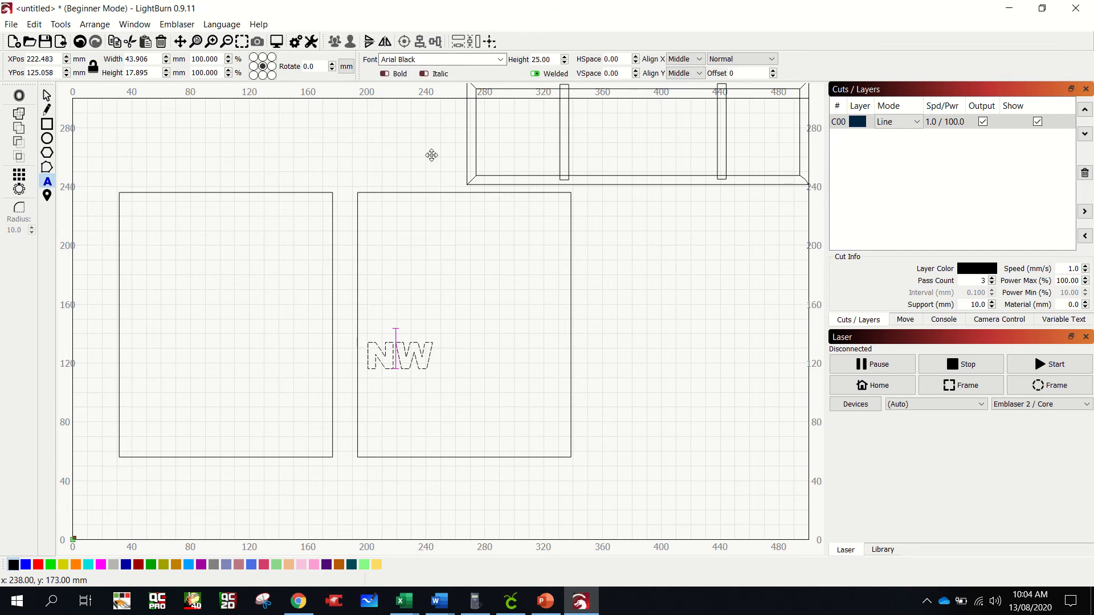
{"action": "left_click", "coordinate": [501, 59]}
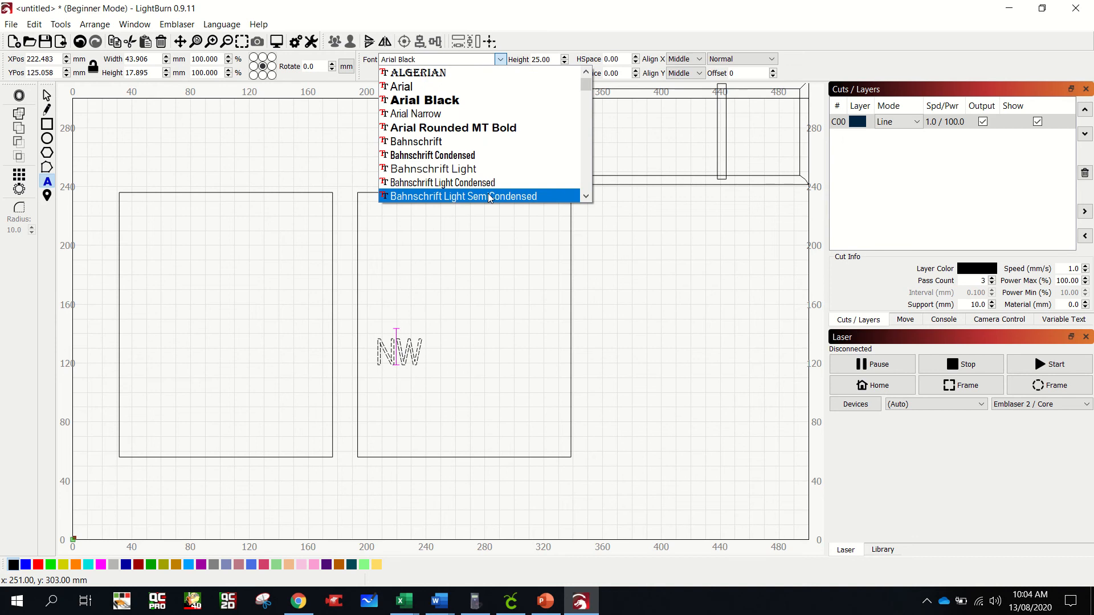
{"action": "left_click", "coordinate": [586, 196]}
{"action": "left_click", "coordinate": [586, 196]}
{"action": "left_click", "coordinate": [587, 196]}
{"action": "left_click", "coordinate": [587, 196]}
{"action": "left_click", "coordinate": [587, 196]}
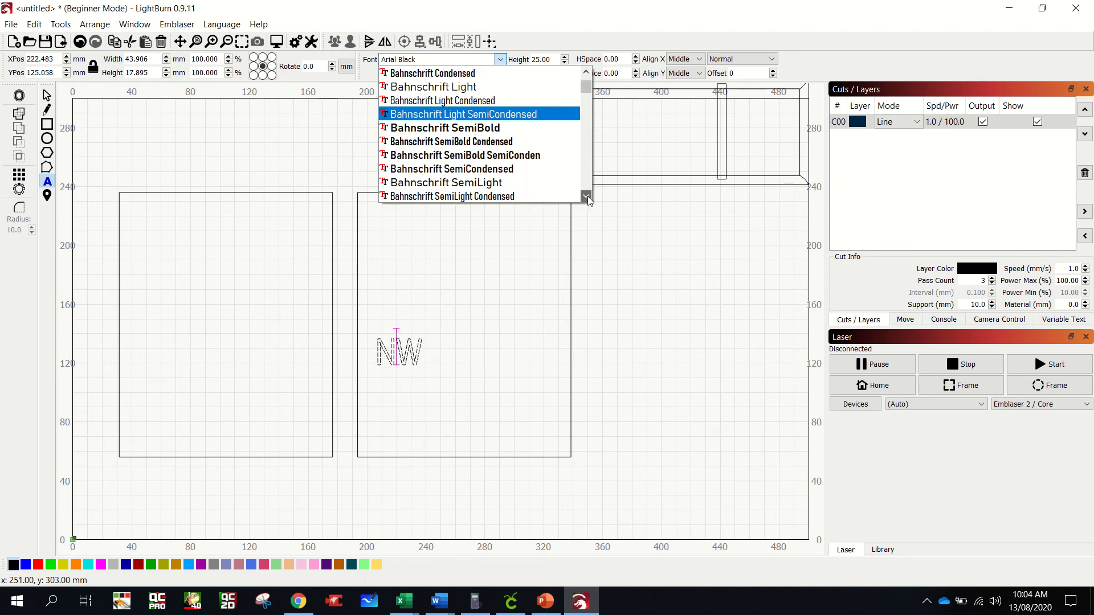
{"action": "left_click", "coordinate": [587, 196]}
{"action": "left_click", "coordinate": [586, 195]}
{"action": "left_click", "coordinate": [587, 196]}
{"action": "left_click", "coordinate": [586, 196]}
{"action": "left_click_drag", "start_coordinate": [587, 196], "coordinate": [587, 196]}
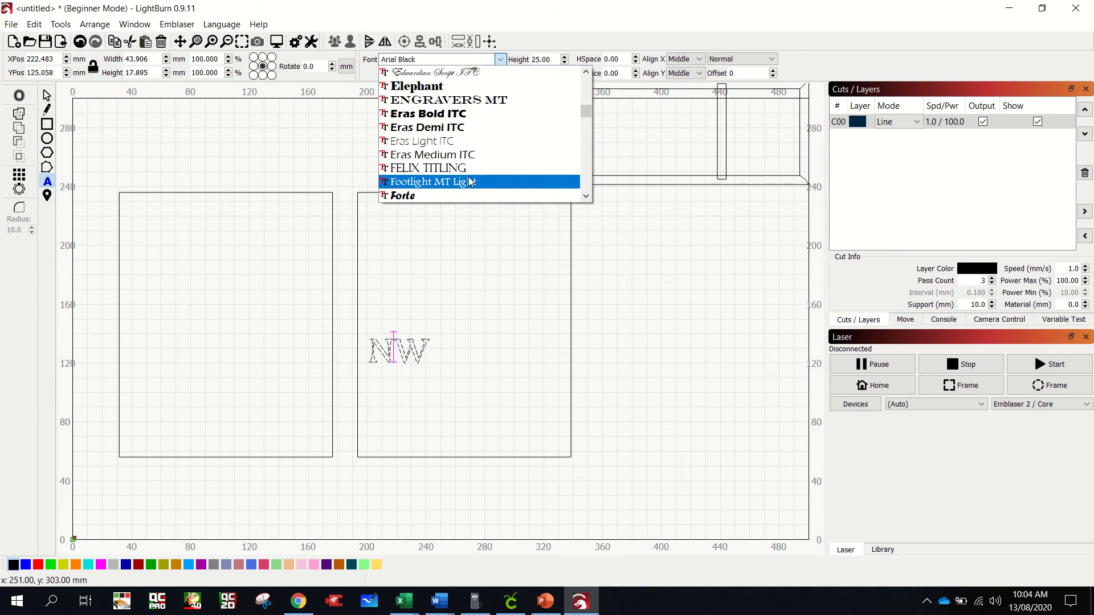
{"action": "left_click", "coordinate": [561, 195]}
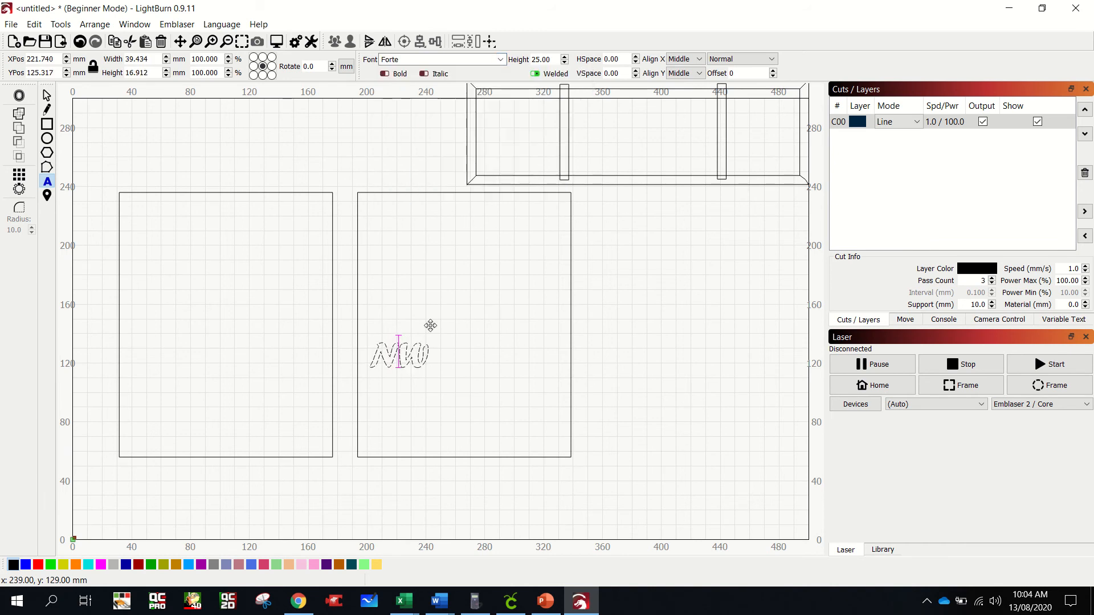
- Increase the "NW" text height to 75 mm
{"action": "left_click", "coordinate": [565, 57]}
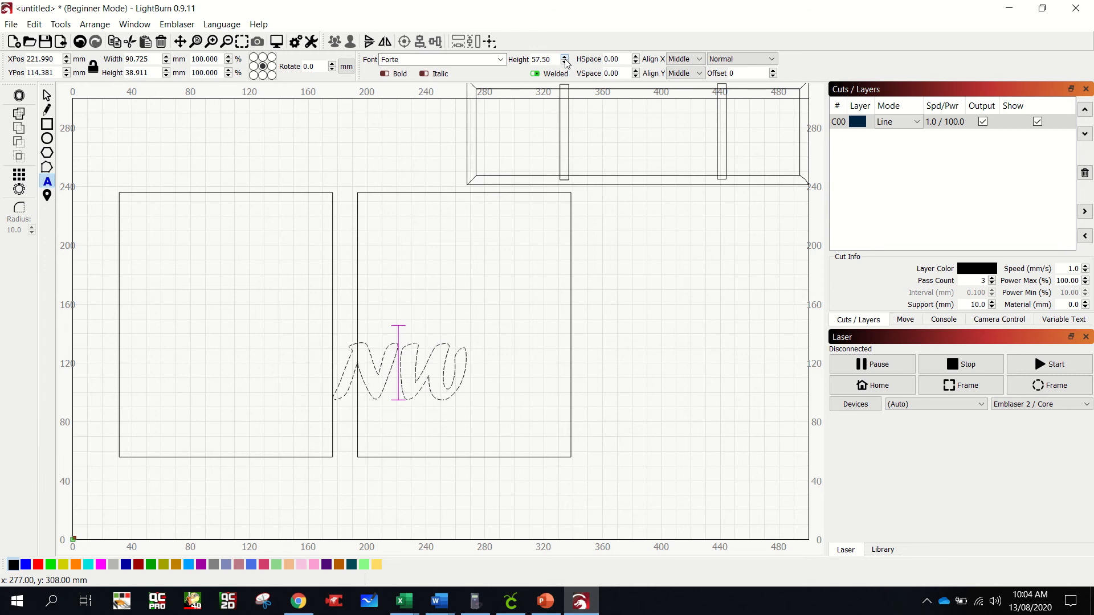
{"action": "left_click", "coordinate": [565, 57]}
{"action": "left_click", "coordinate": [565, 58]}
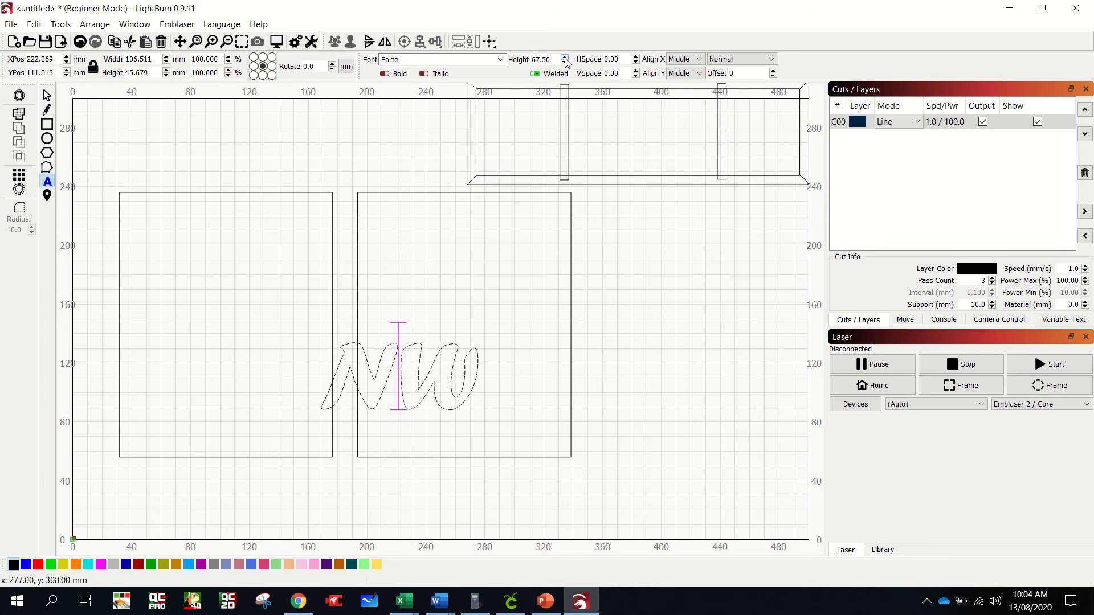
{"action": "left_click", "coordinate": [565, 57]}
{"action": "left_click", "coordinate": [566, 58]}
{"action": "left_click", "coordinate": [565, 57]}
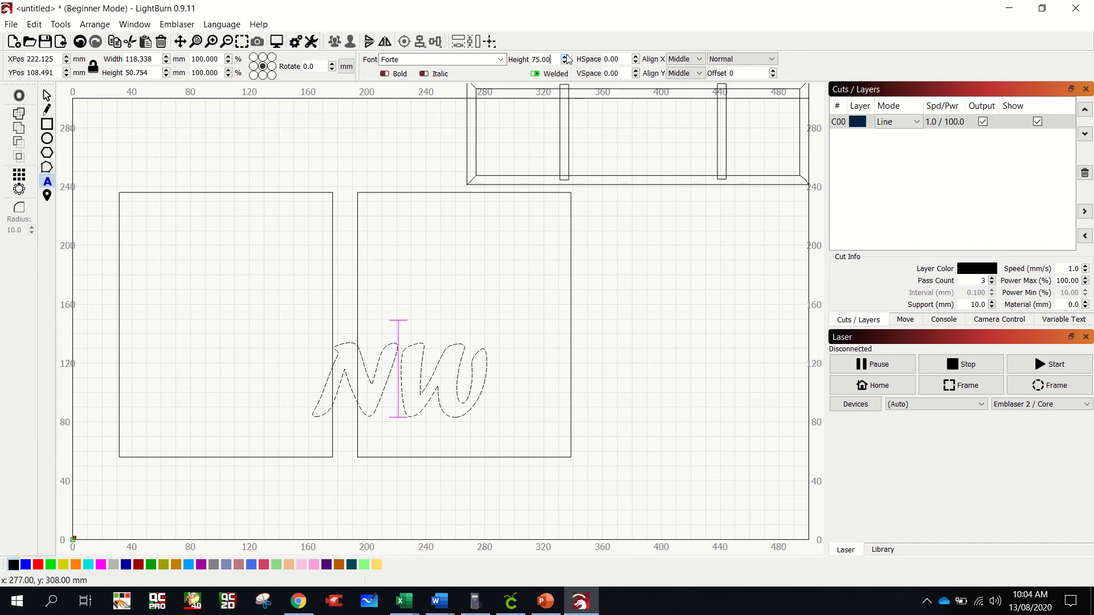
- Move the "NW" lettering to the middle of the right-hand rectangle and rotate it very slightly
{"action": "left_click", "coordinate": [46, 98]}
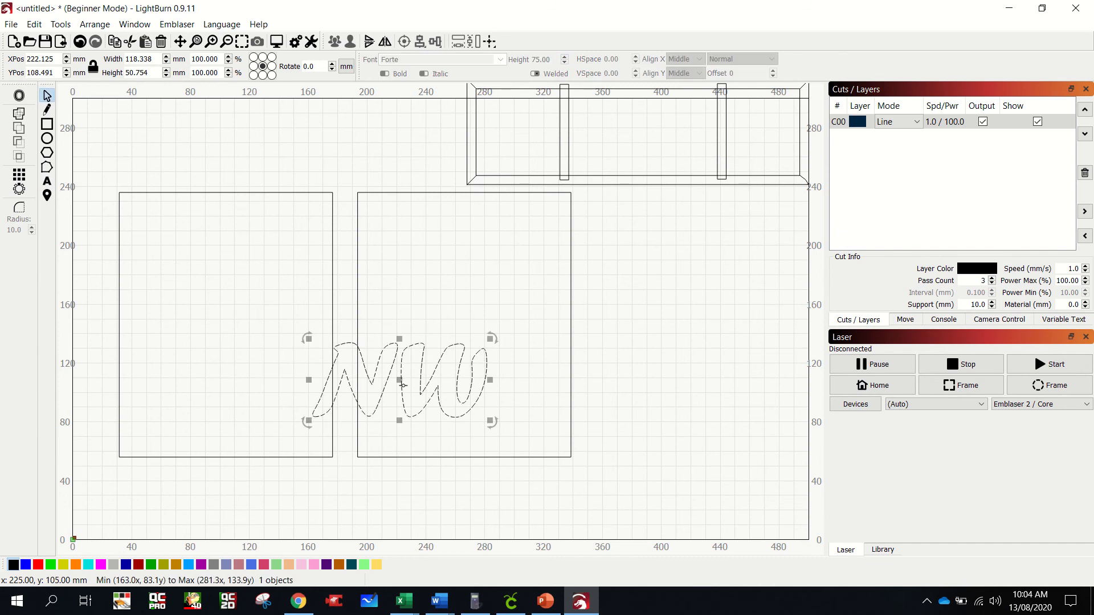
{"action": "left_click_drag", "start_coordinate": [401, 382], "coordinate": [459, 329]}
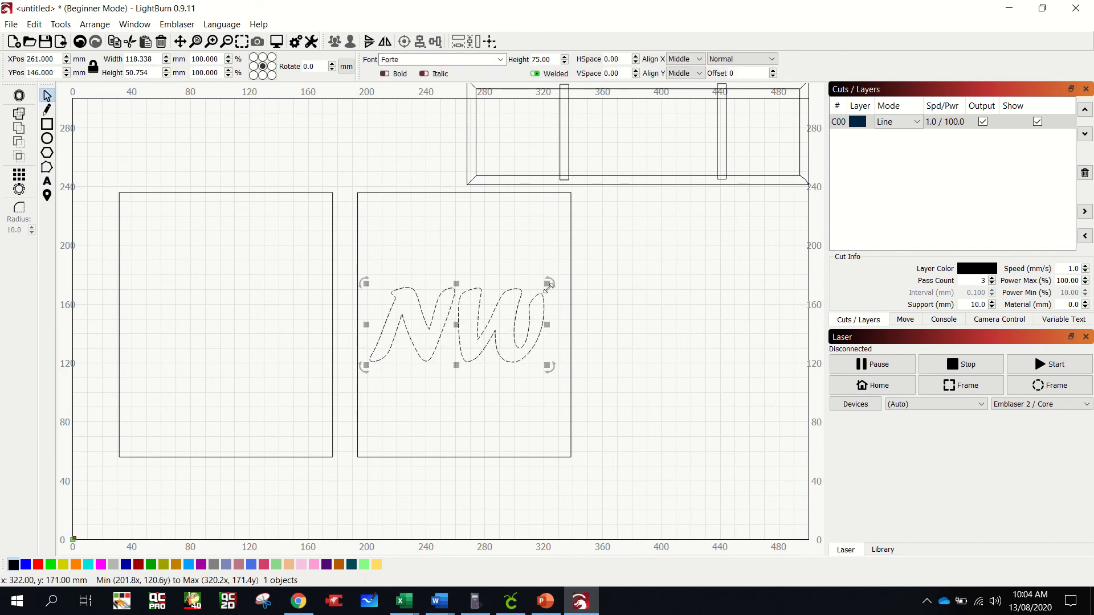
{"action": "mouse_move", "coordinate": [554, 279]}
{"action": "left_mouse_down"}
{"action": "mouse_move", "coordinate": [532, 251]}
{"action": "mouse_move", "coordinate": [549, 283]}
{"action": "left_mouse_up"}
- Centre the "NW" lettering in the left-hand rectangle and place a duplicate in the right-hand rectangle, leaving nothing selected
{"action": "left_click_drag", "start_coordinate": [457, 325], "coordinate": [222, 325]}
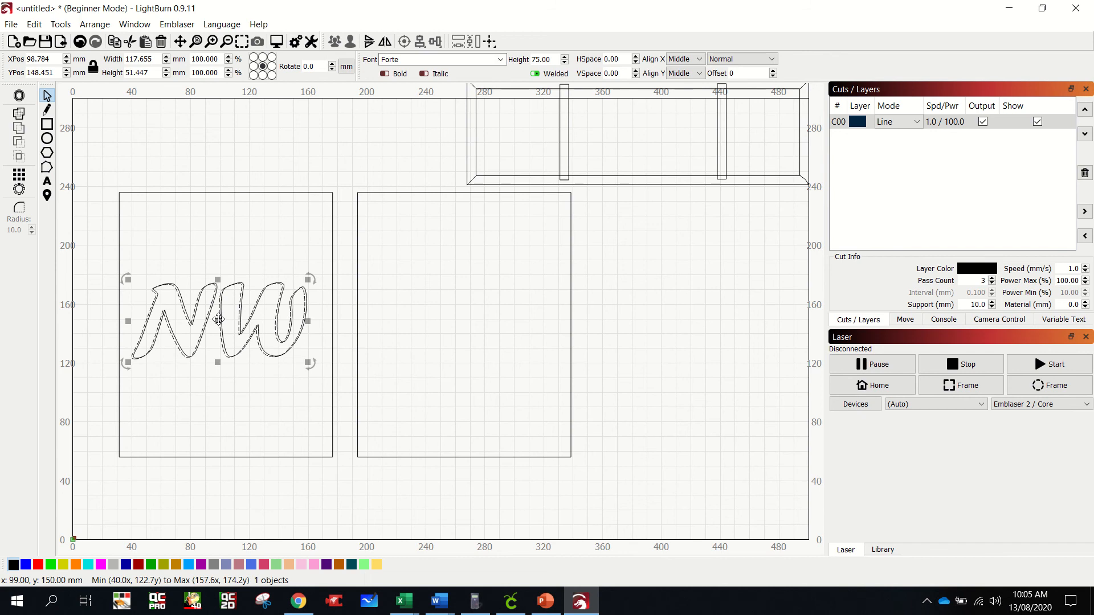
{"action": "left_click_drag", "start_coordinate": [219, 321], "coordinate": [464, 328]}
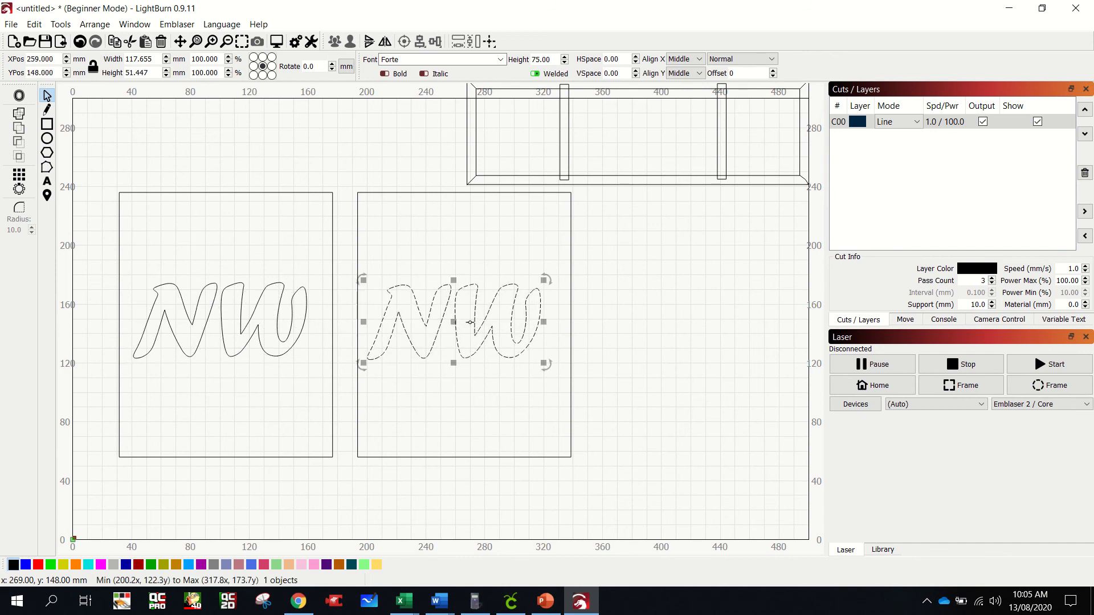
{"action": "key", "text": "Escape"}
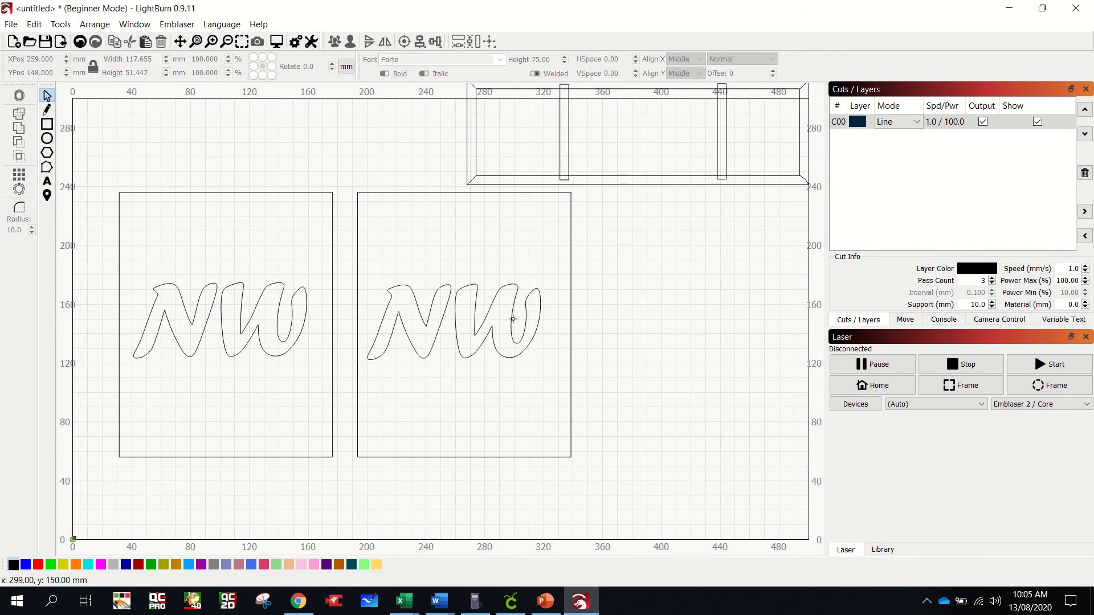
- Replace the duplicated "NW" lettering in the right-hand rectangle with the text "2020"
{"action": "left_click", "coordinate": [510, 316]}
{"action": "double_click", "coordinate": [510, 317]}
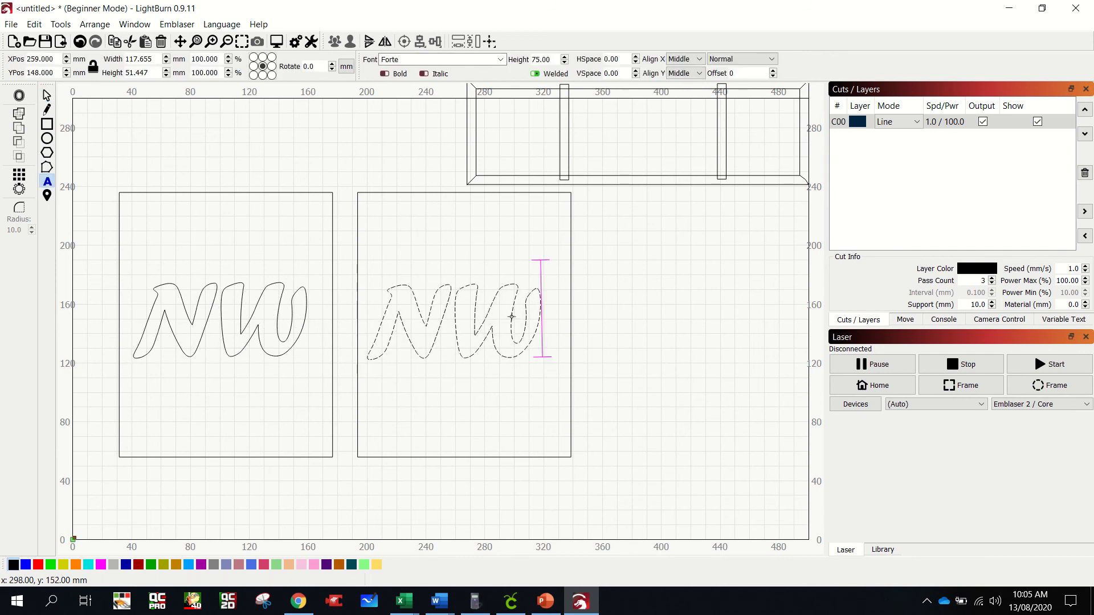
{"action": "key", "text": "BackSpace"}
{"action": "key", "text": "BackSpace"}
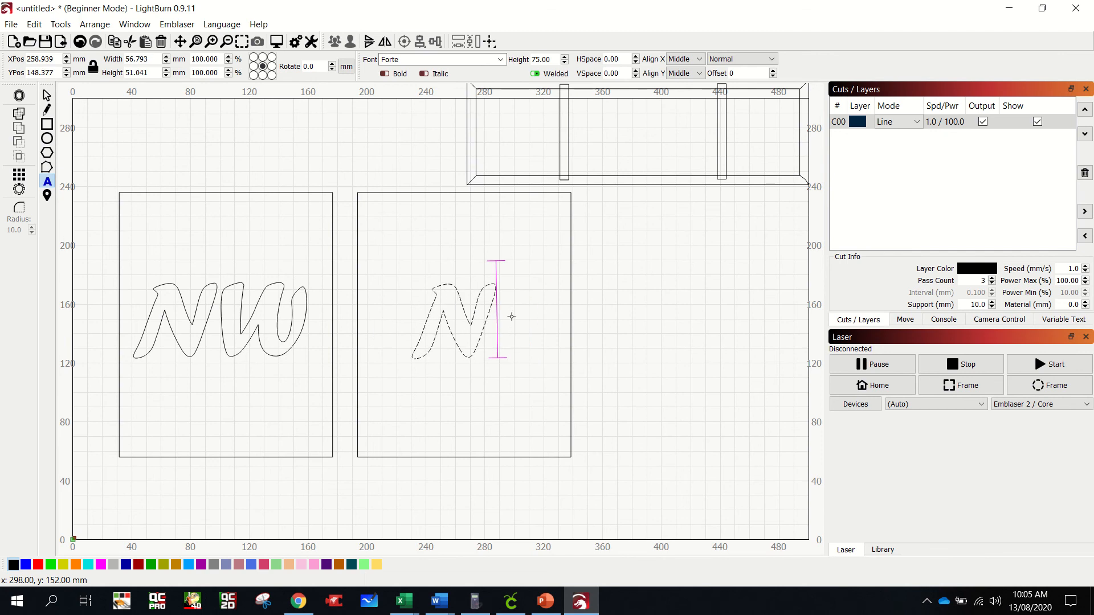
{"action": "type", "text": "202"}
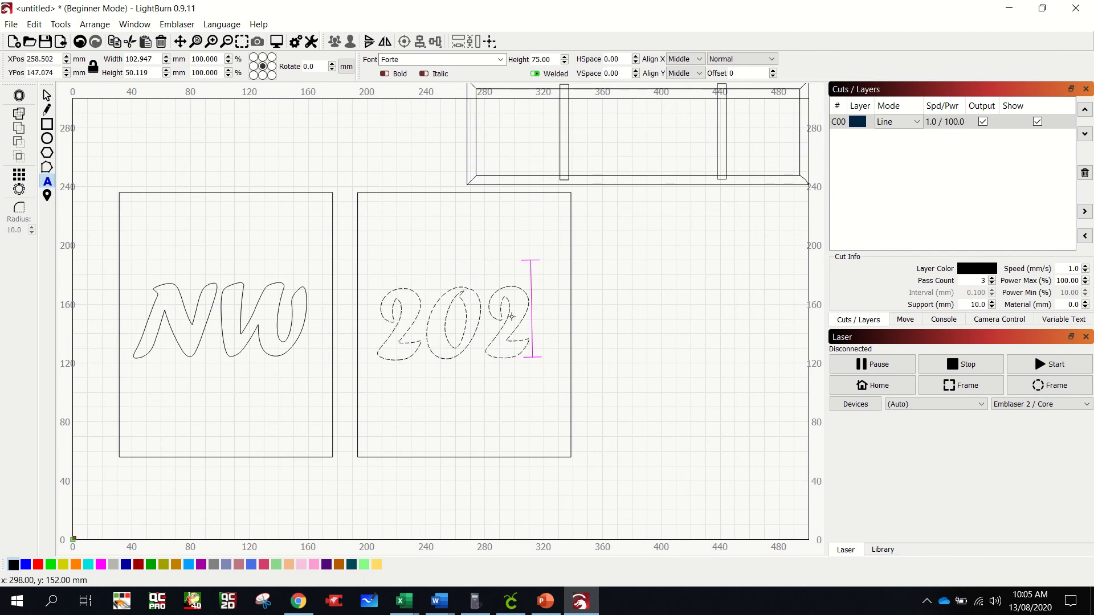
{"action": "type", "text": "0"}
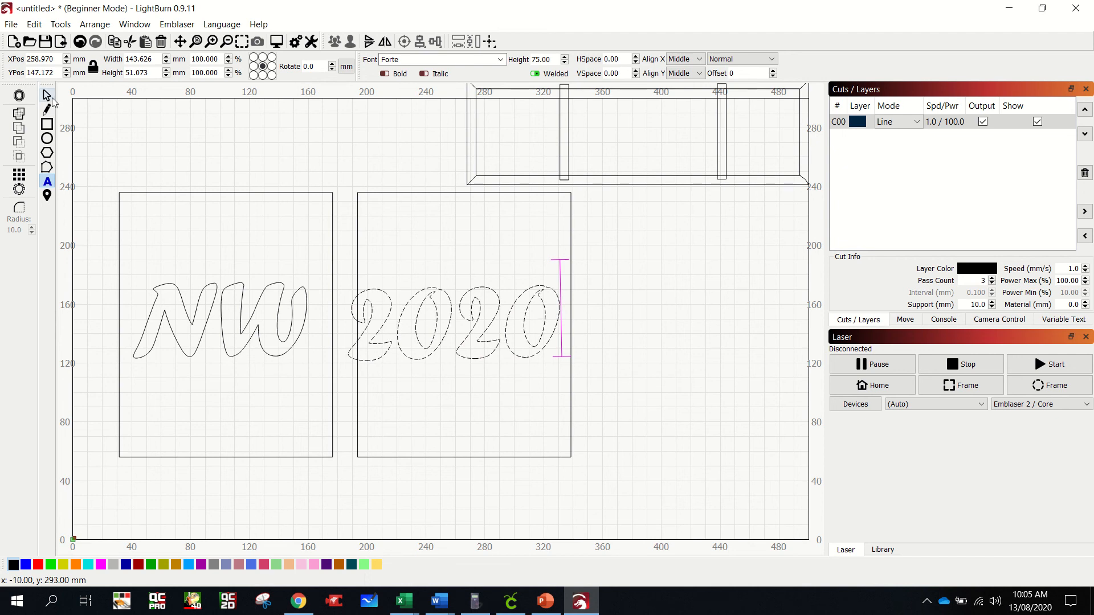
- Shrink the "2020" lettering to about 82 mm wide, centre it beneath "NW" in the left-hand rectangle, and leave nothing selected
{"action": "left_click", "coordinate": [47, 95]}
{"action": "left_click_drag", "start_coordinate": [345, 283], "coordinate": [412, 310]}
{"action": "left_click_drag", "start_coordinate": [483, 337], "coordinate": [221, 390]}
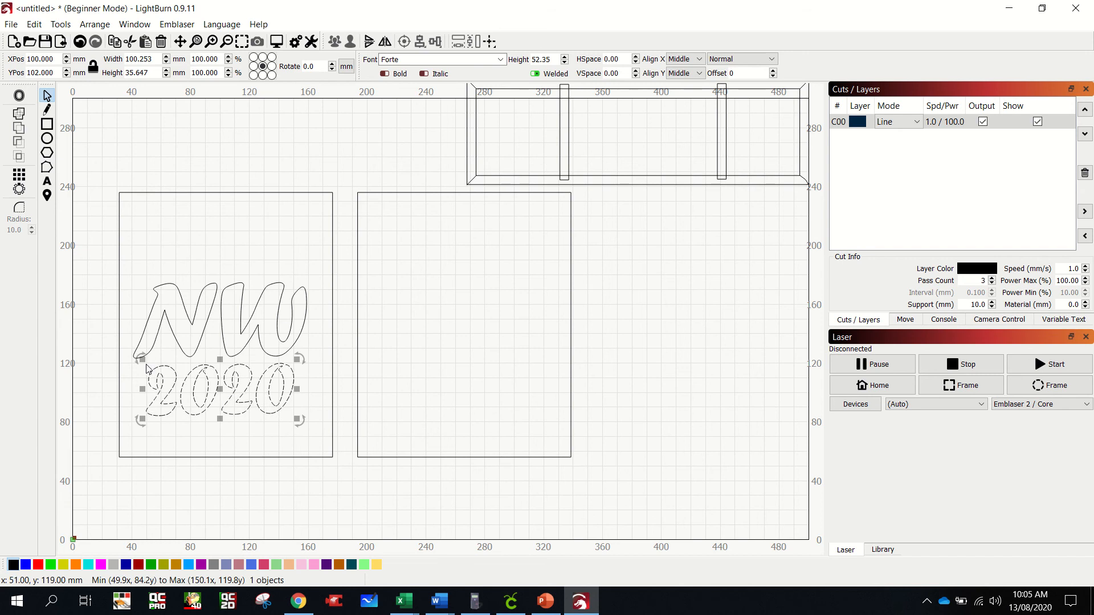
{"action": "left_click_drag", "start_coordinate": [141, 360], "coordinate": [167, 372]}
{"action": "mouse_move", "coordinate": [235, 398]}
{"action": "left_mouse_down"}
{"action": "mouse_move", "coordinate": [212, 392]}
{"action": "mouse_move", "coordinate": [220, 388]}
{"action": "left_mouse_up"}
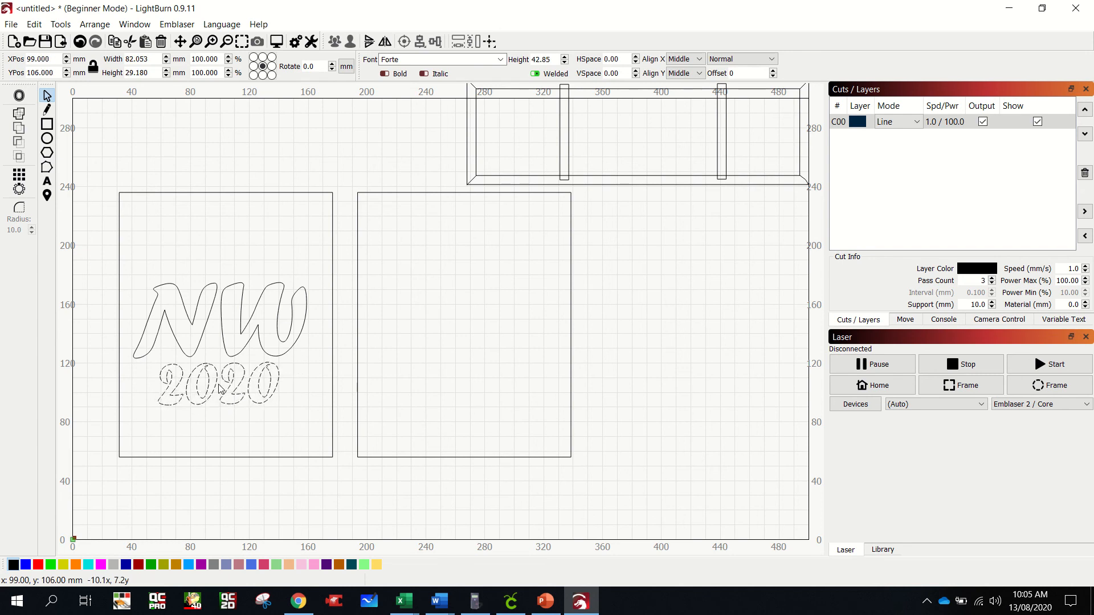
{"action": "left_click", "coordinate": [242, 330]}
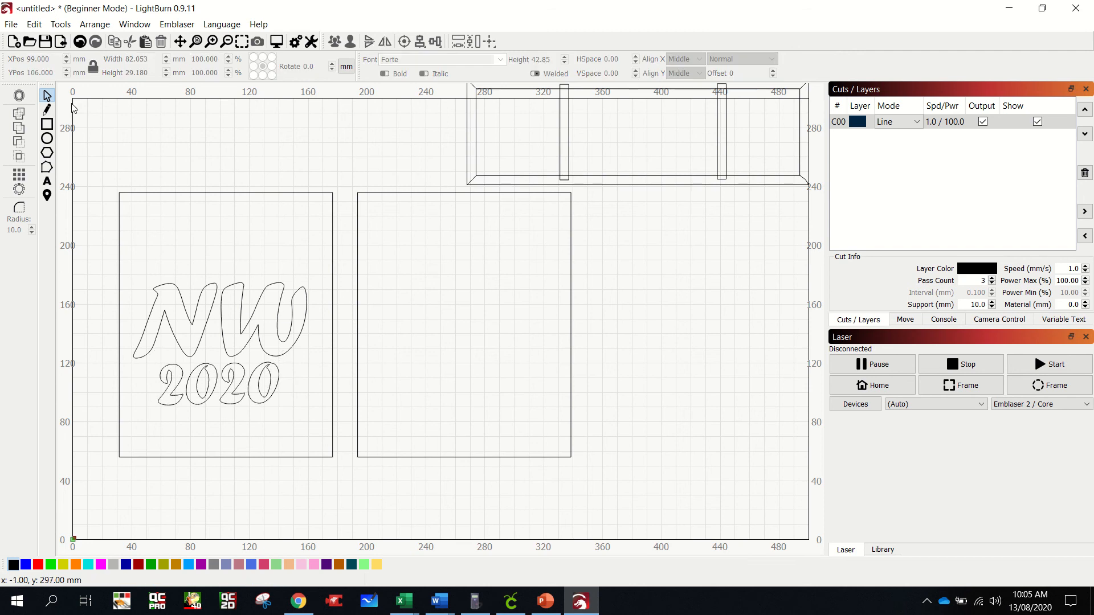
- Import the picture "high res dog.jpg" from the Pictures folder
{"action": "left_click", "coordinate": [60, 24]}
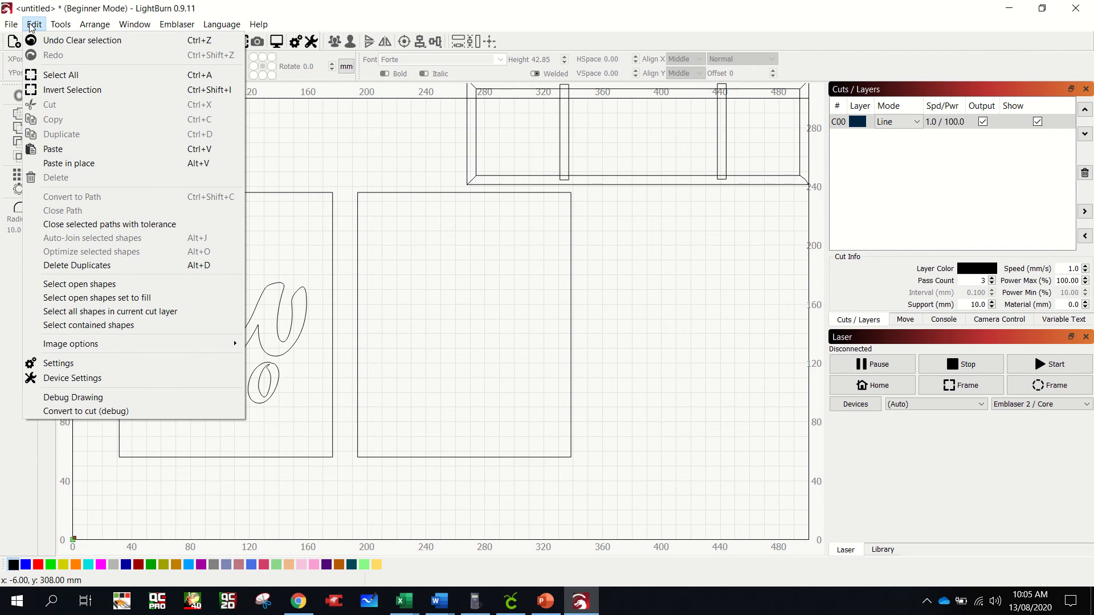
{"action": "left_click", "coordinate": [34, 88]}
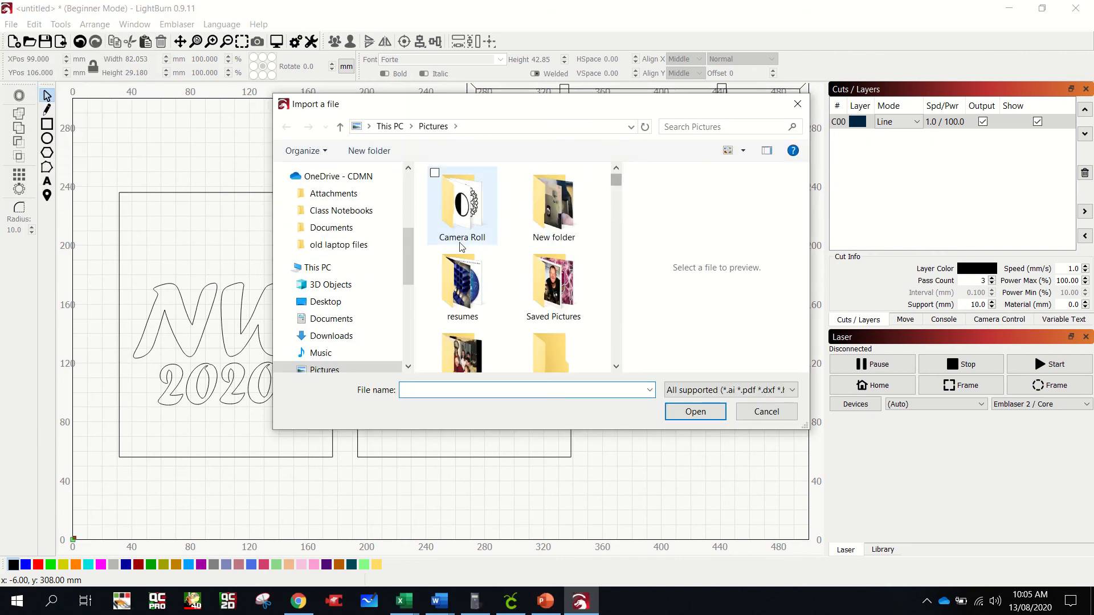
{"action": "left_click_drag", "start_coordinate": [409, 236], "coordinate": [408, 182]}
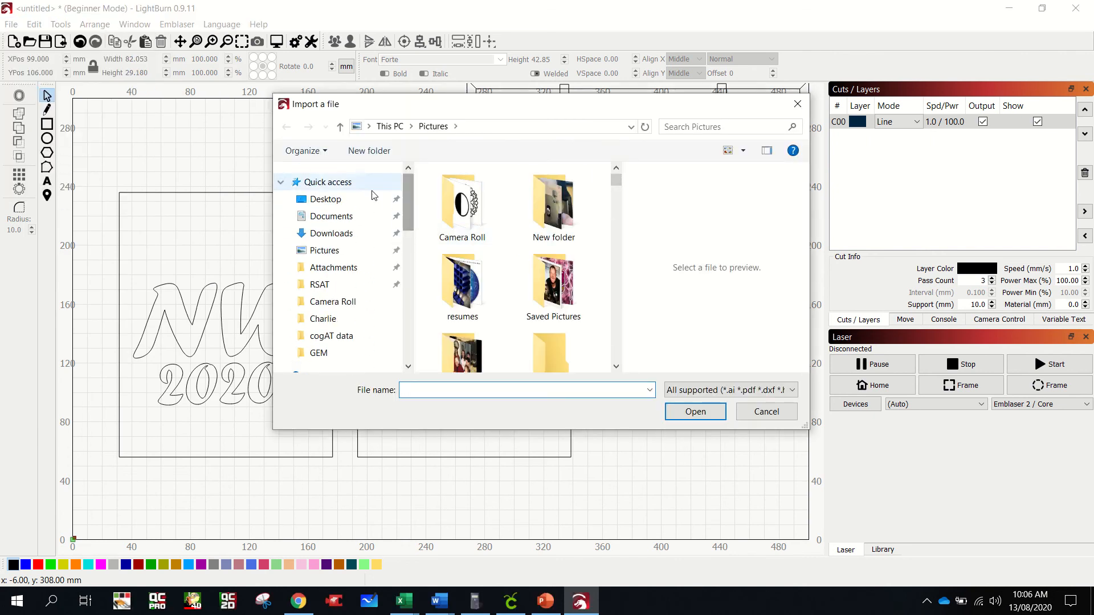
{"action": "left_click", "coordinate": [349, 252]}
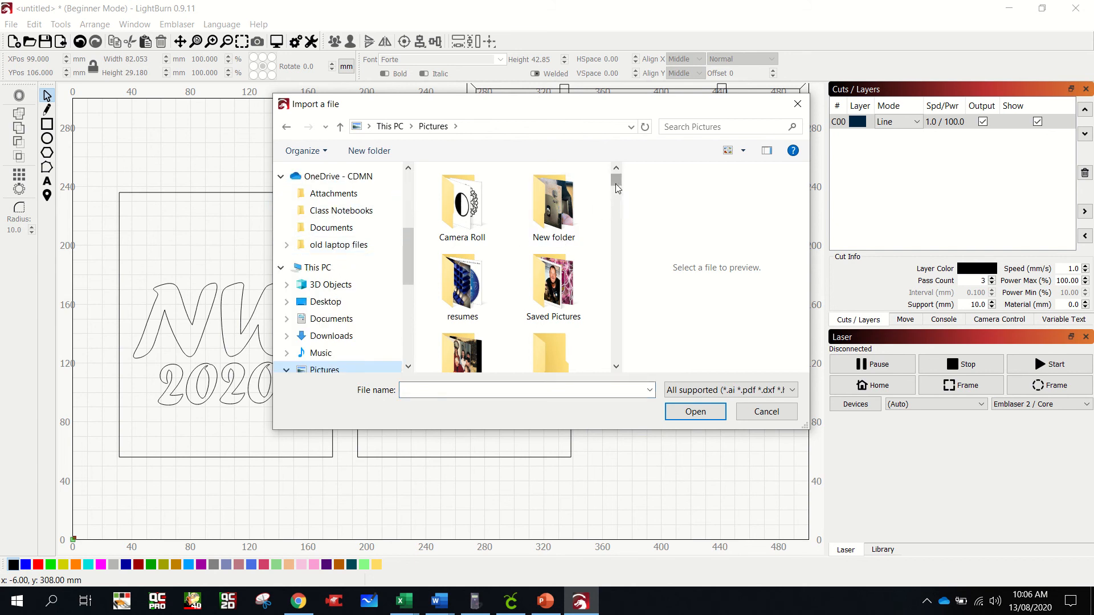
{"action": "left_click_drag", "start_coordinate": [617, 188], "coordinate": [650, 274]}
{"action": "left_click", "coordinate": [551, 305]}
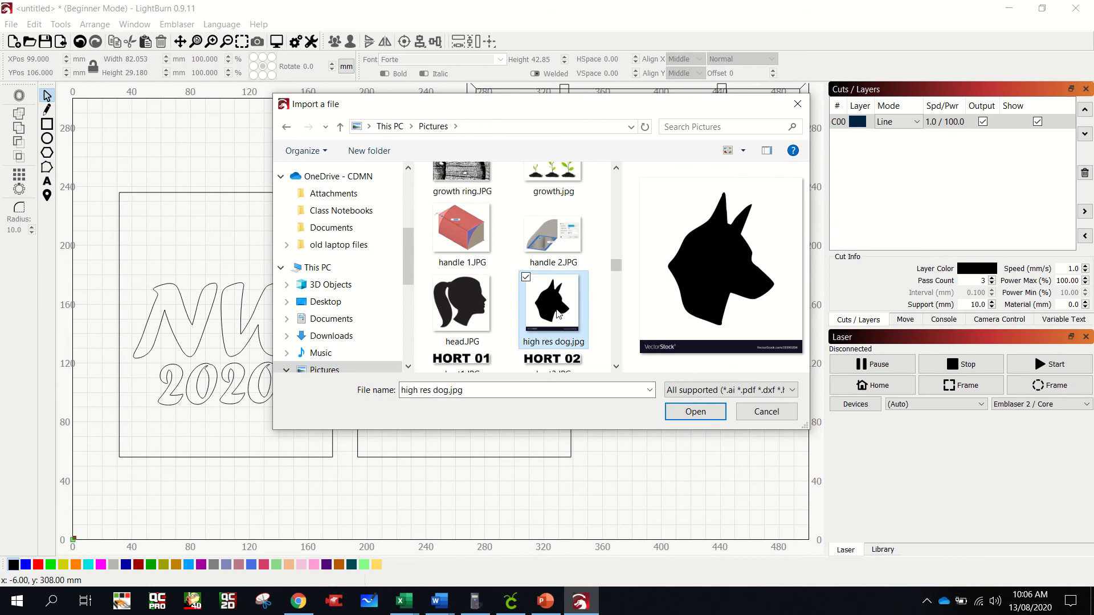
{"action": "left_click", "coordinate": [691, 413]}
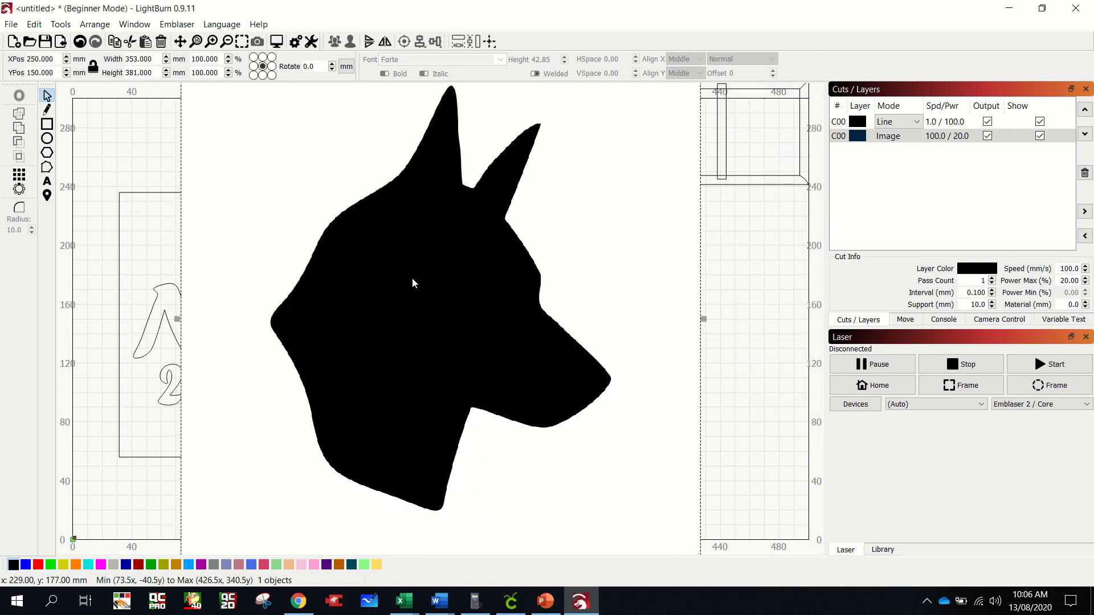
- Scale the dog picture down to about 120 by 129 mm and place it inside the right-hand rectangle
{"action": "scroll", "coordinate": [478, 275], "scroll_direction": "down", "scroll_amount": 2}
{"action": "scroll", "coordinate": [478, 275], "scroll_direction": "down", "scroll_amount": 6}
{"action": "scroll", "coordinate": [477, 274], "scroll_direction": "up", "scroll_amount": 3}
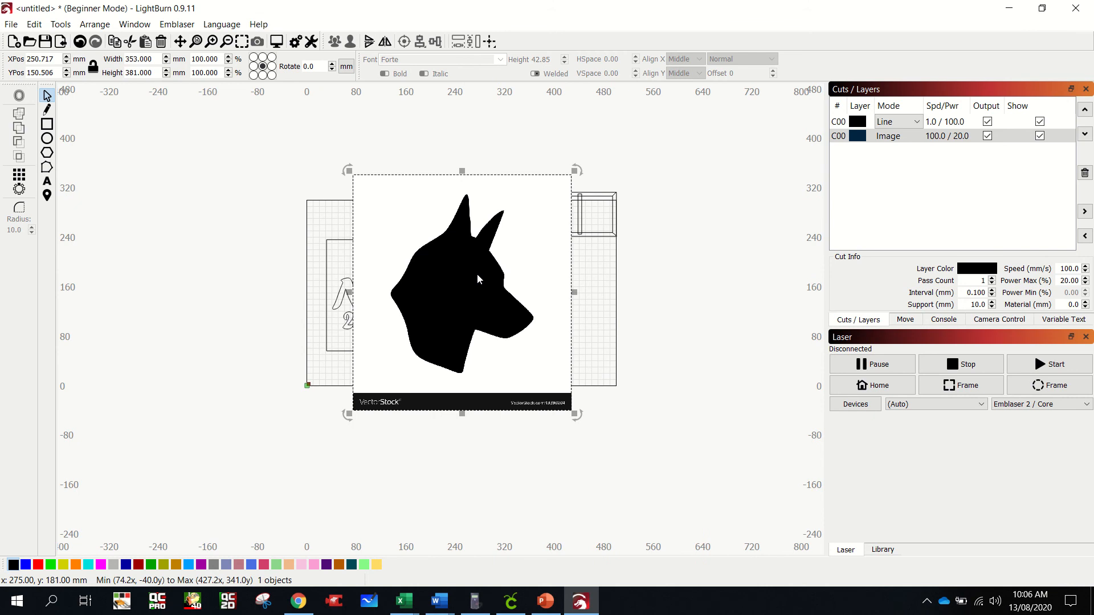
{"action": "left_click_drag", "start_coordinate": [361, 178], "coordinate": [522, 315]}
{"action": "left_click_drag", "start_coordinate": [530, 354], "coordinate": [476, 287]}
{"action": "scroll", "coordinate": [476, 288], "scroll_direction": "up", "scroll_amount": 5}
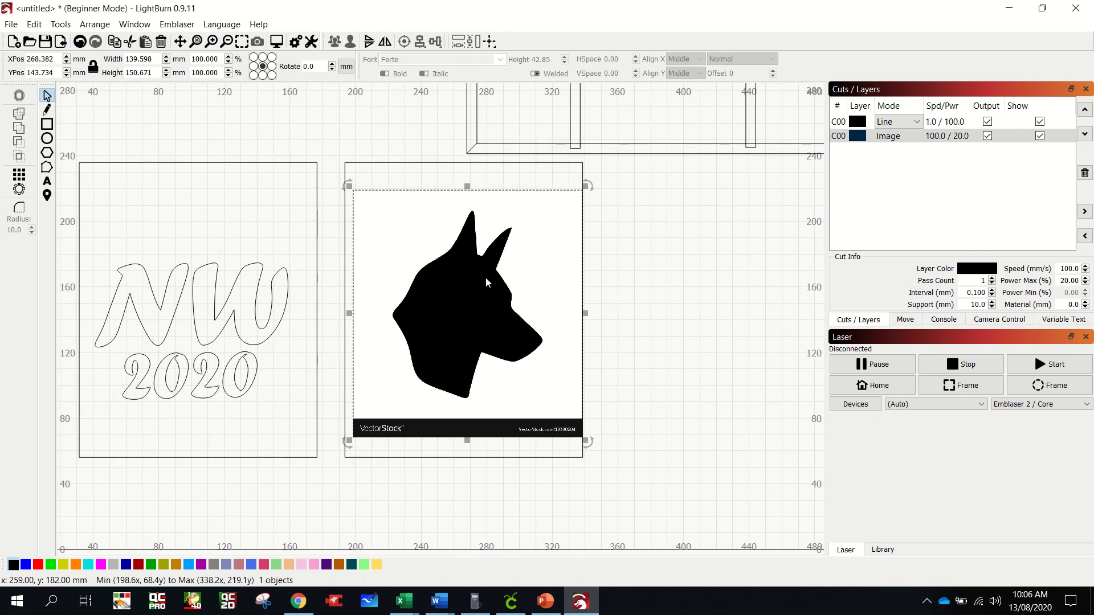
{"action": "mouse_move", "coordinate": [361, 198]}
{"action": "left_mouse_down"}
{"action": "mouse_move", "coordinate": [383, 227]}
{"action": "mouse_move", "coordinate": [367, 199]}
{"action": "left_mouse_up"}
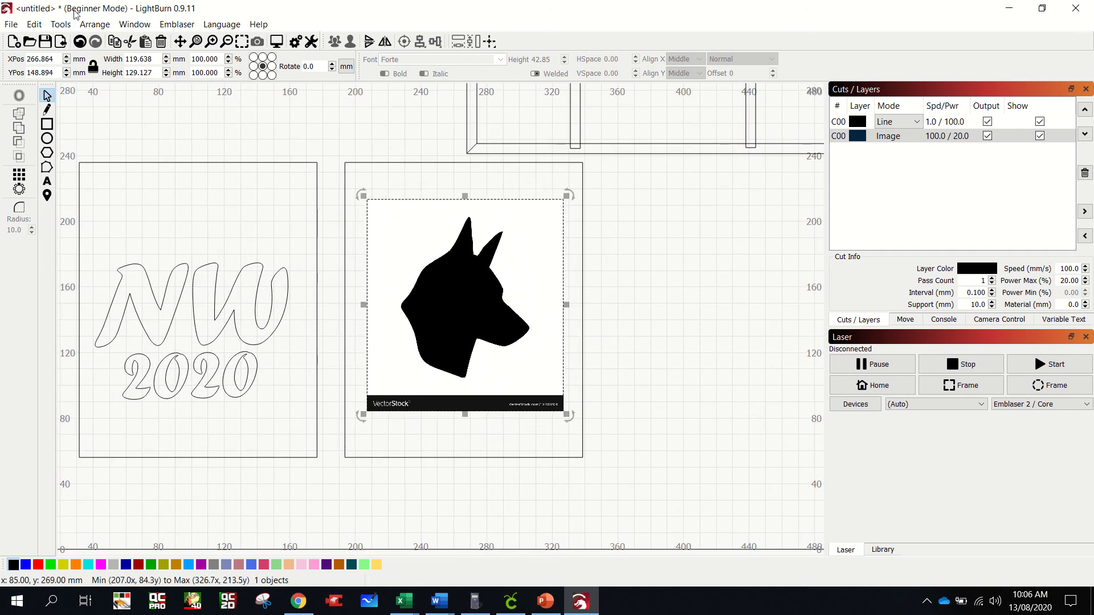
- Trace the dog picture with the default trace settings and delete the original image, keeping only the traced outlines
{"action": "left_click", "coordinate": [60, 24]}
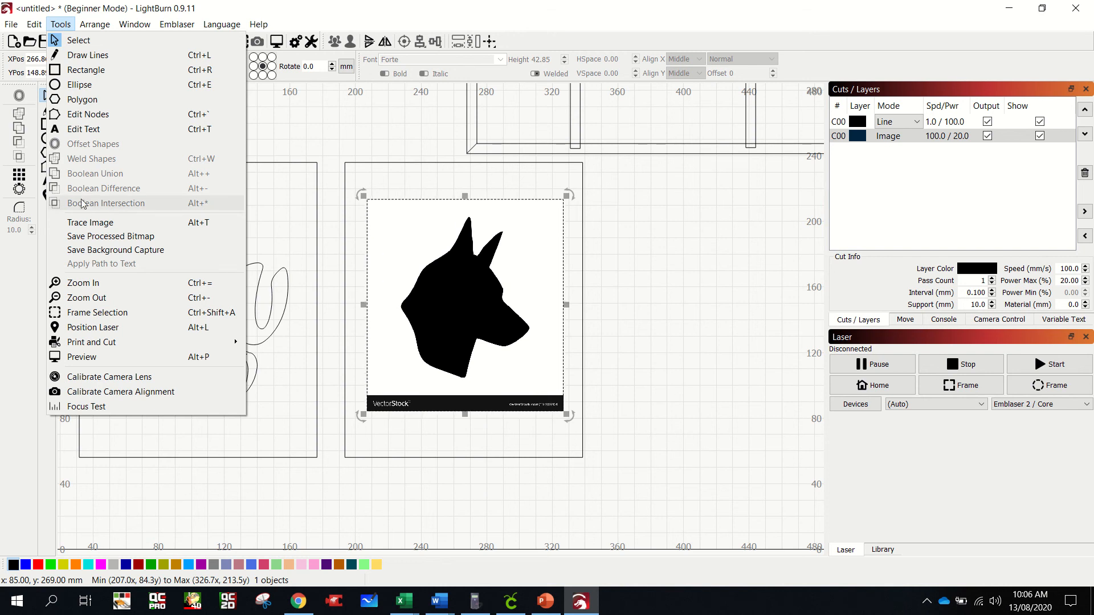
{"action": "left_click", "coordinate": [91, 222]}
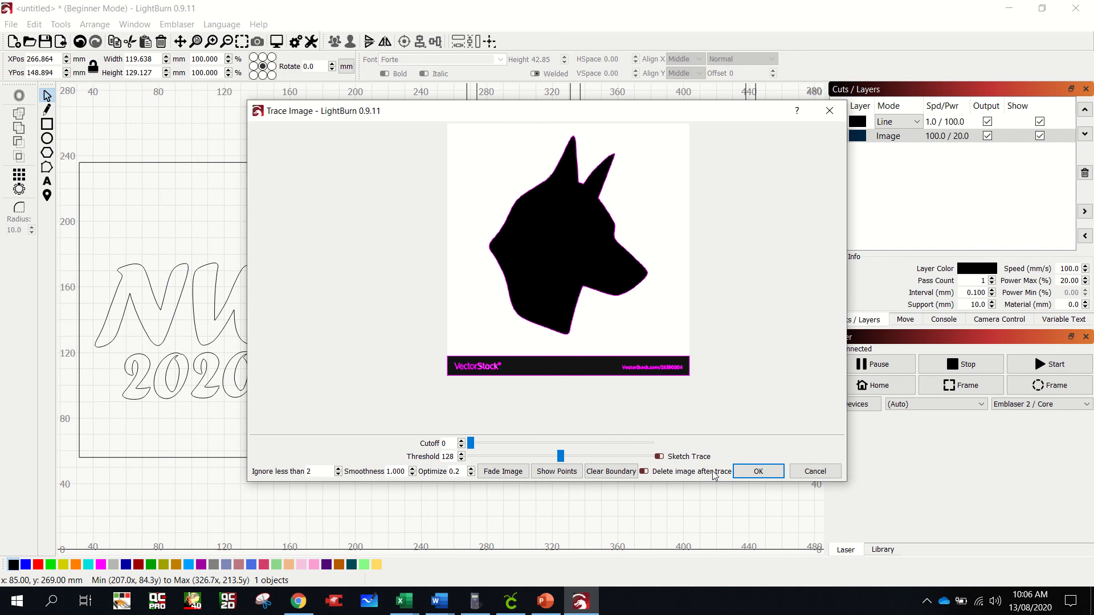
{"action": "left_click", "coordinate": [776, 474]}
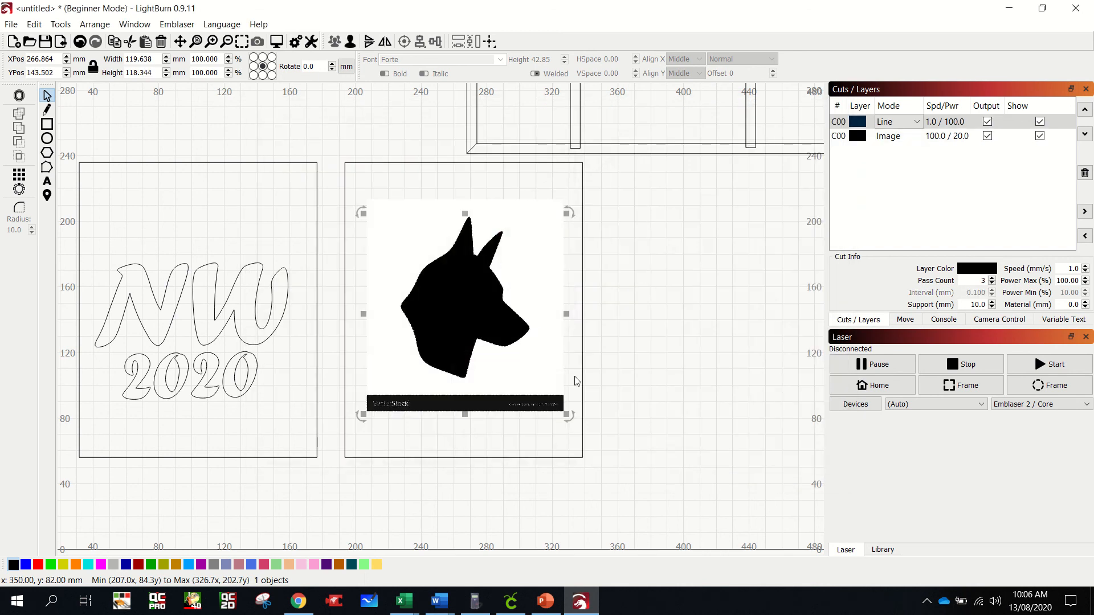
{"action": "left_click_drag", "start_coordinate": [482, 308], "coordinate": [720, 313]}
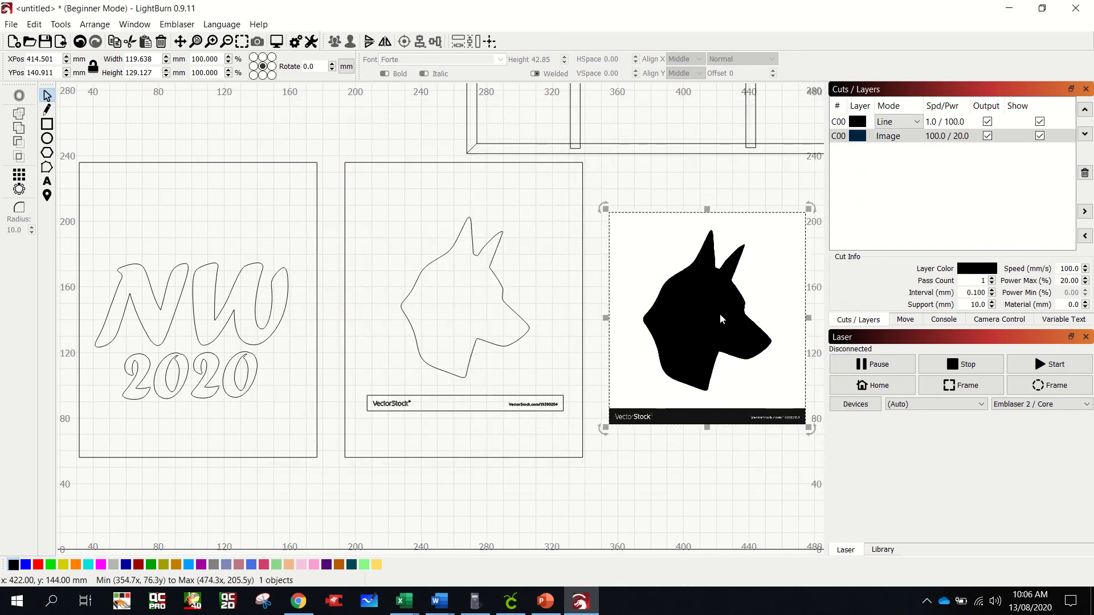
{"action": "key", "text": "Delete"}
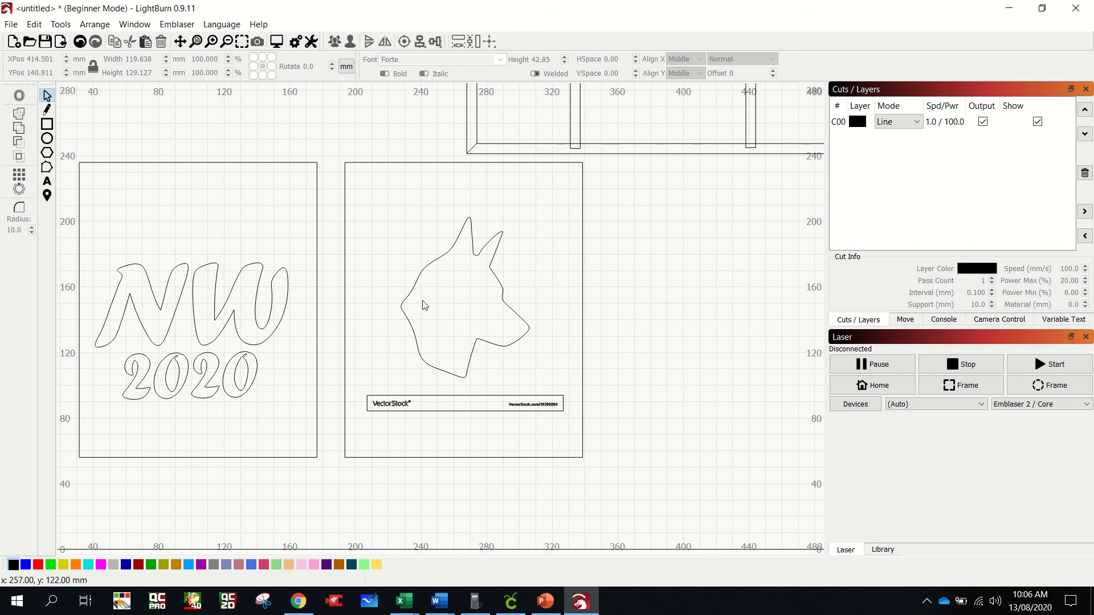
- Ungroup the traced outlines and delete the VectorStock caption bar with all its lettering below the dog's head
{"action": "left_click", "coordinate": [422, 405]}
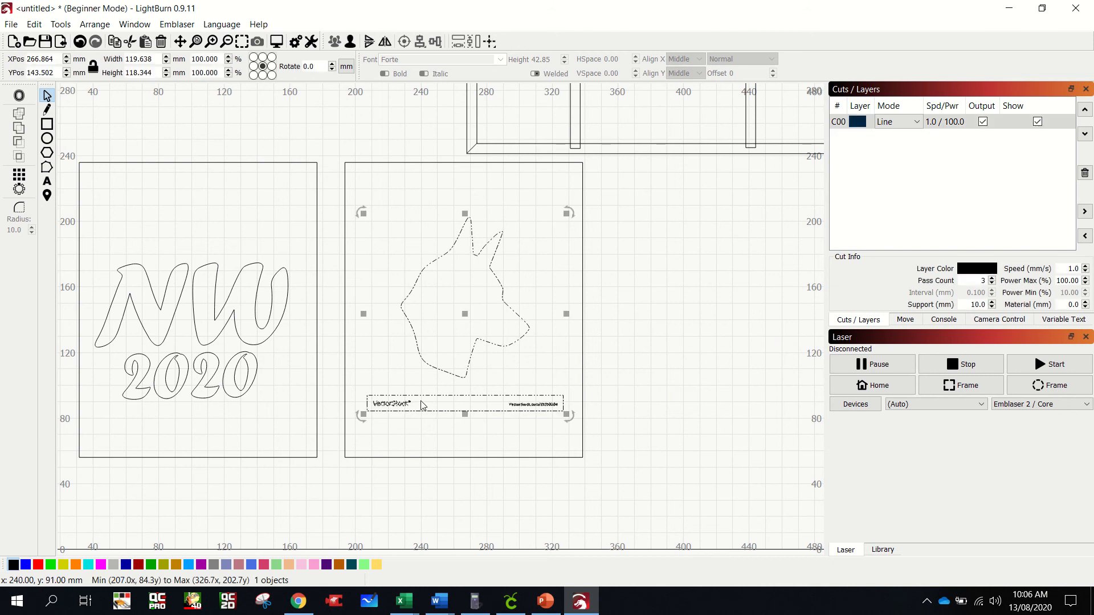
{"action": "left_click_drag", "start_coordinate": [466, 315], "coordinate": [466, 316]}
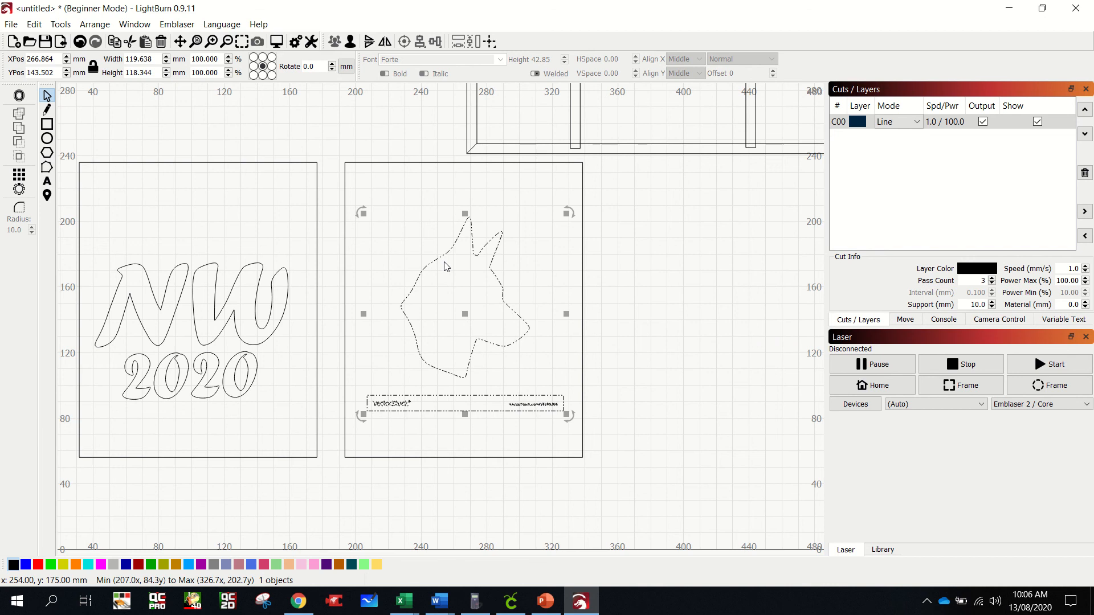
{"action": "left_click", "coordinate": [351, 45]}
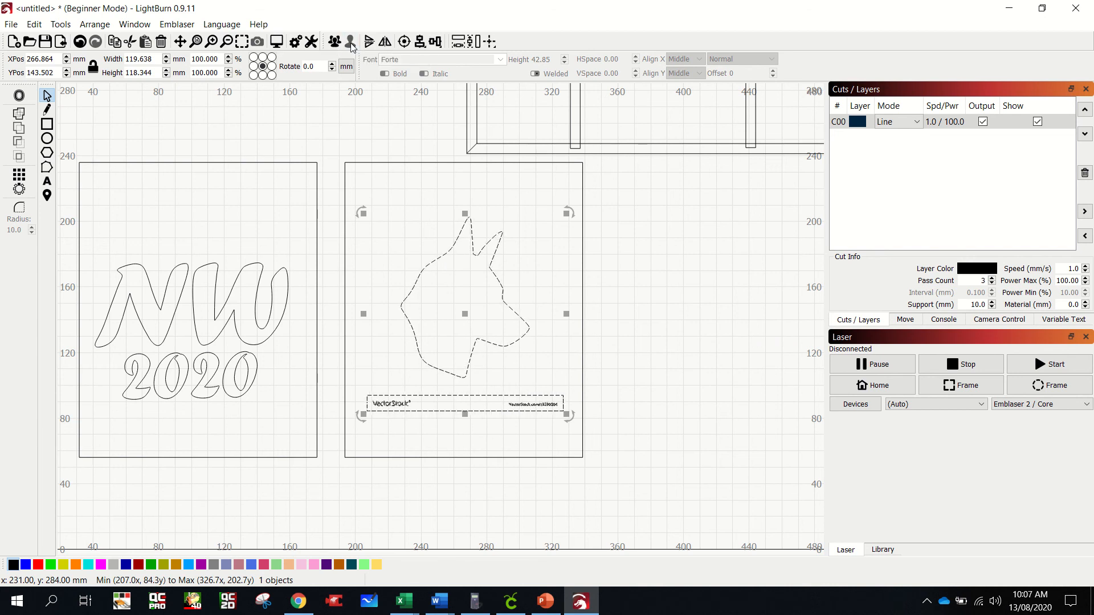
{"action": "left_click", "coordinate": [638, 354]}
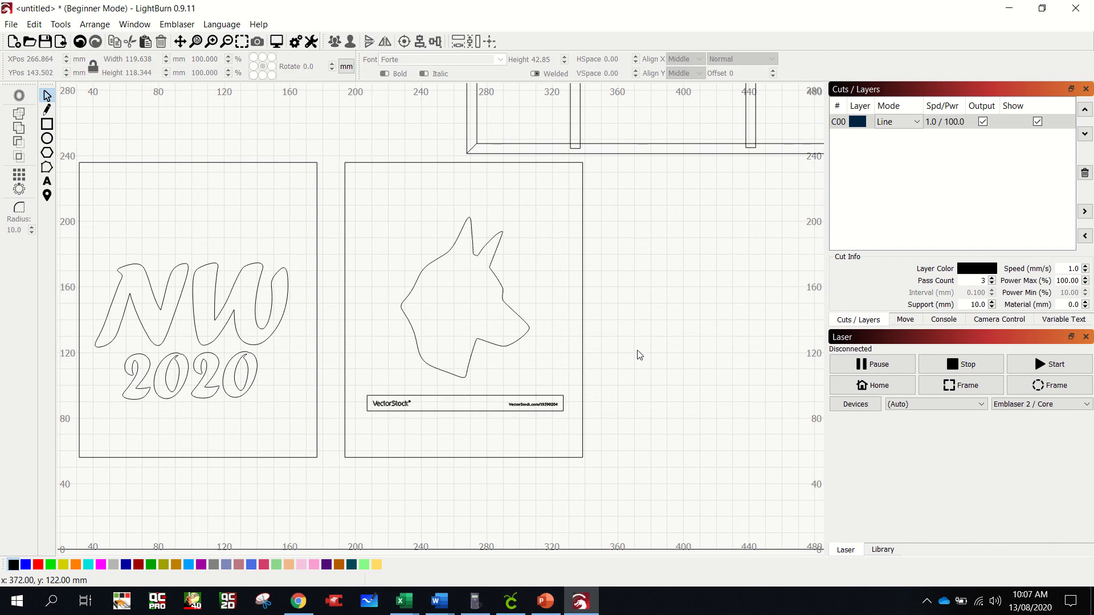
{"action": "left_click", "coordinate": [529, 401]}
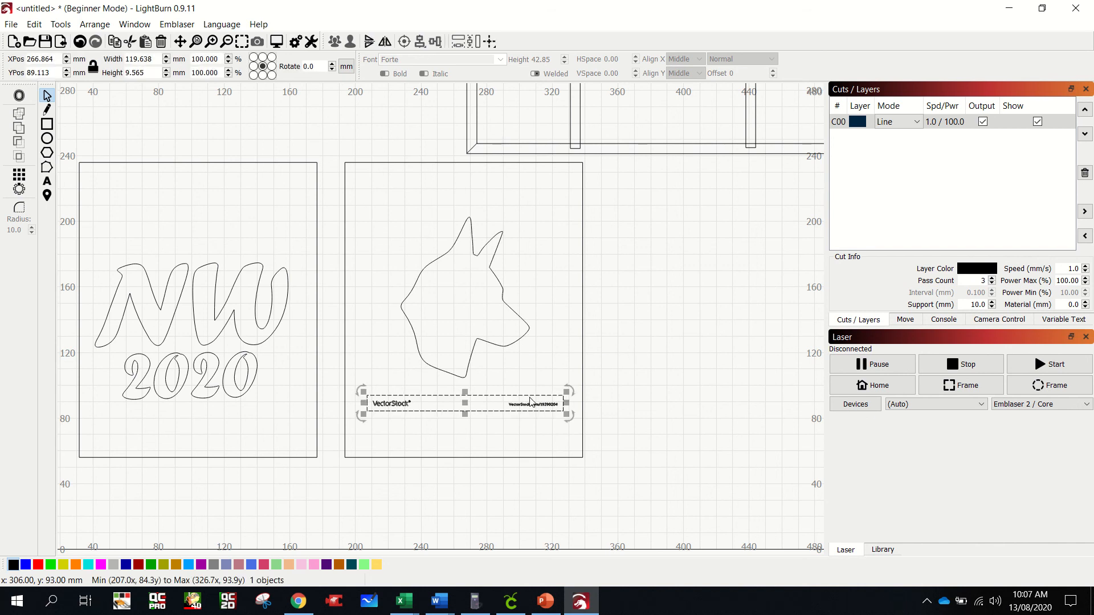
{"action": "left_click", "coordinate": [533, 406]}
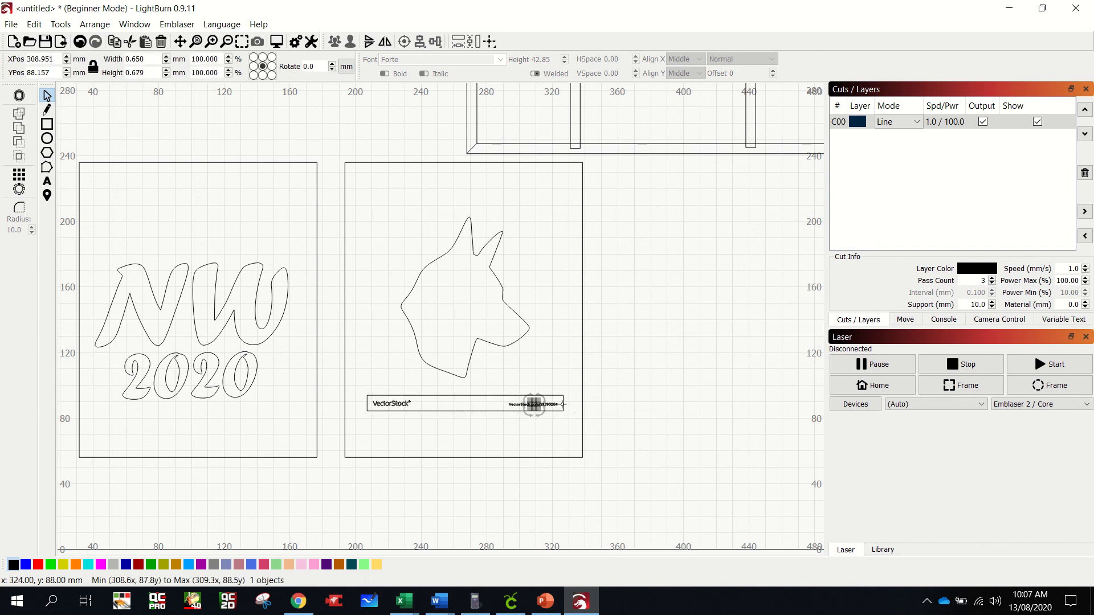
{"action": "left_click", "coordinate": [623, 398]}
{"action": "left_click_drag", "start_coordinate": [570, 384], "coordinate": [361, 431]}
{"action": "key", "text": "Delete"}
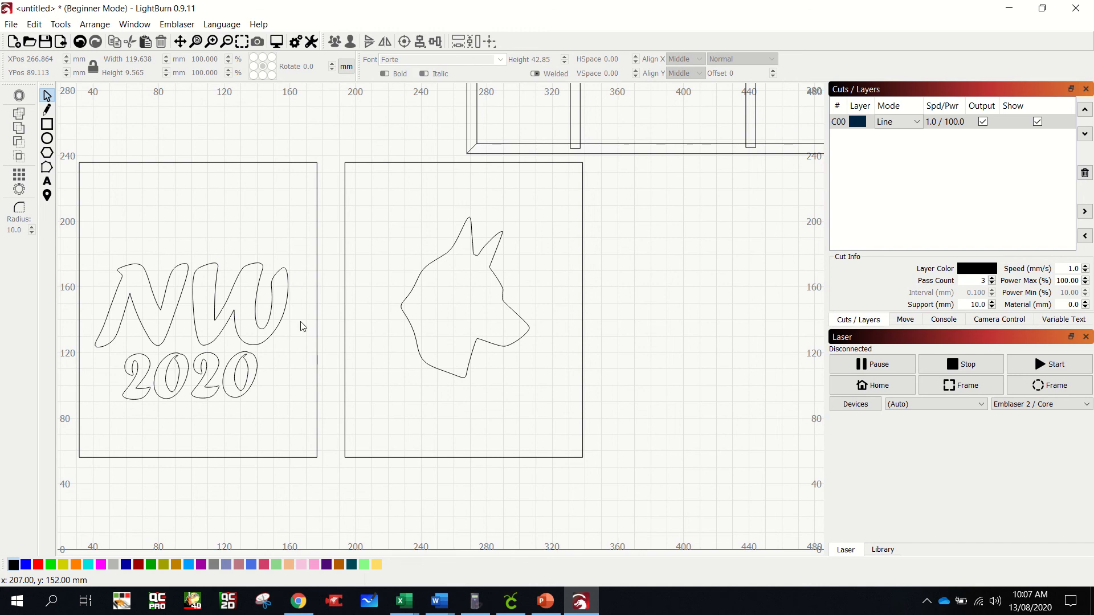
- Delete the "NW" and "2020" lettering from the left-hand rectangle
{"action": "left_click", "coordinate": [120, 270]}
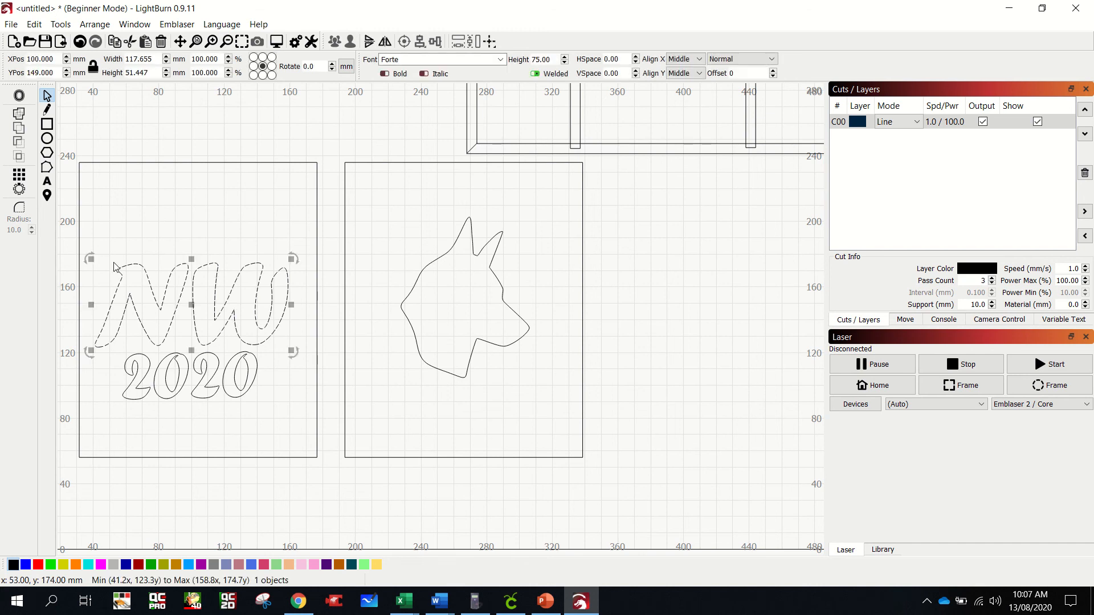
{"action": "key", "text": "Delete"}
{"action": "left_click_drag", "start_coordinate": [114, 342], "coordinate": [285, 442]}
{"action": "key", "text": "Delete"}
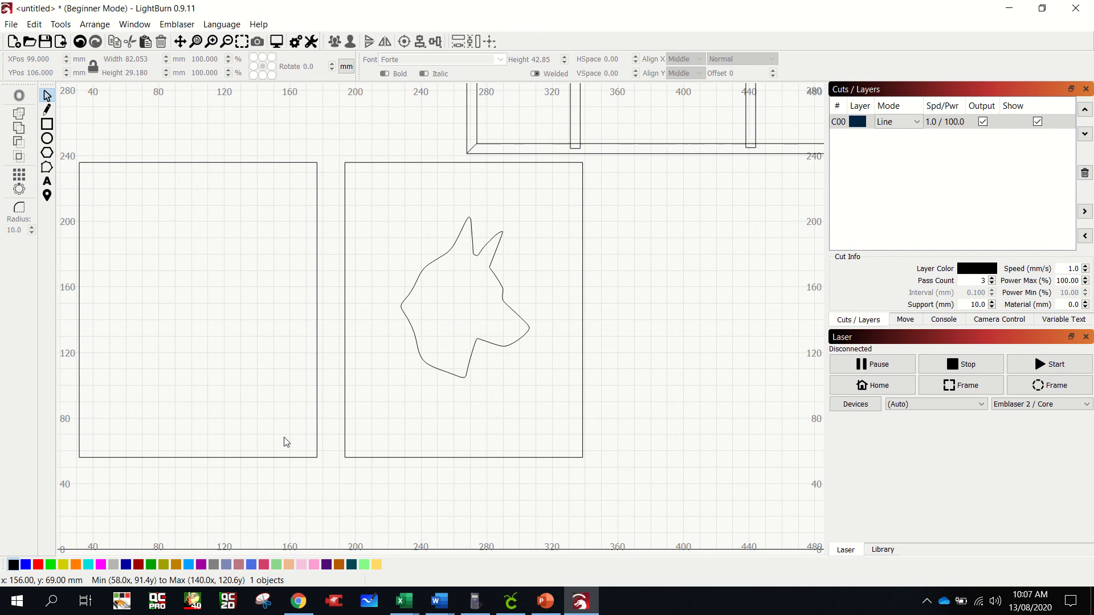
- Place a duplicate of the dog's head outline in the left-hand rectangle and mirror it horizontally
{"action": "left_click", "coordinate": [429, 264]}
{"action": "left_click_drag", "start_coordinate": [428, 265], "coordinate": [206, 305]}
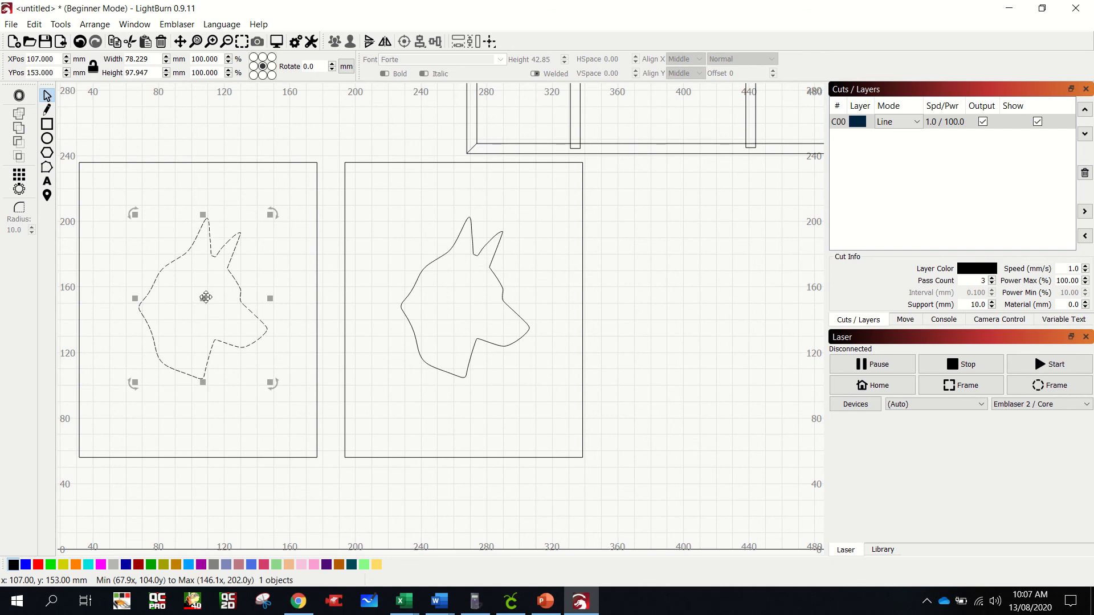
{"action": "left_click", "coordinate": [386, 43]}
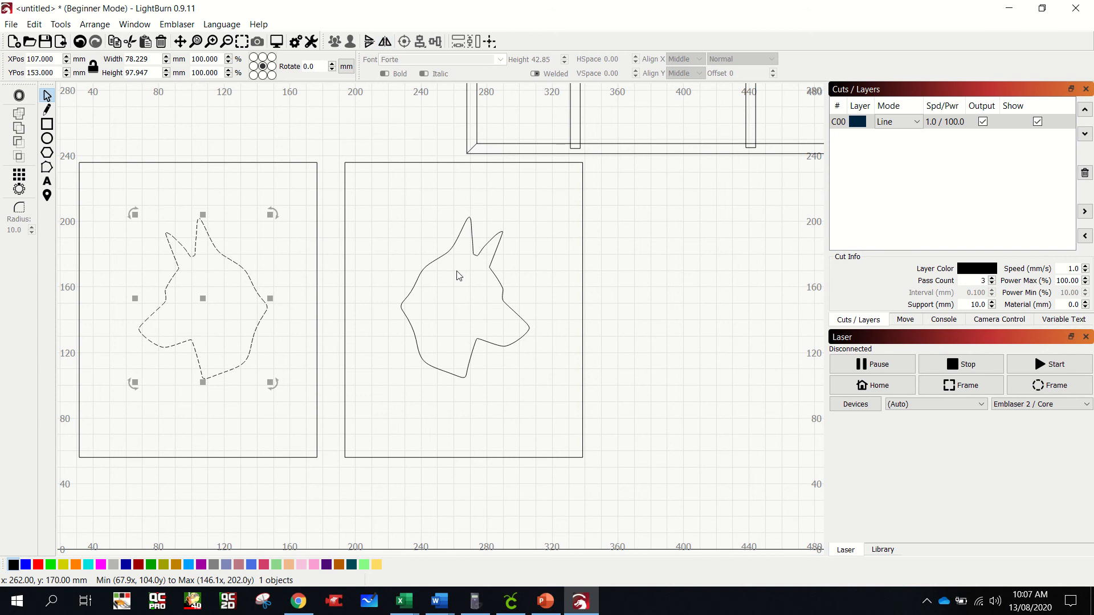
- Delete the whole mitred frame with its two dividers above the panels
{"action": "scroll", "coordinate": [519, 308], "scroll_direction": "down", "scroll_amount": 3}
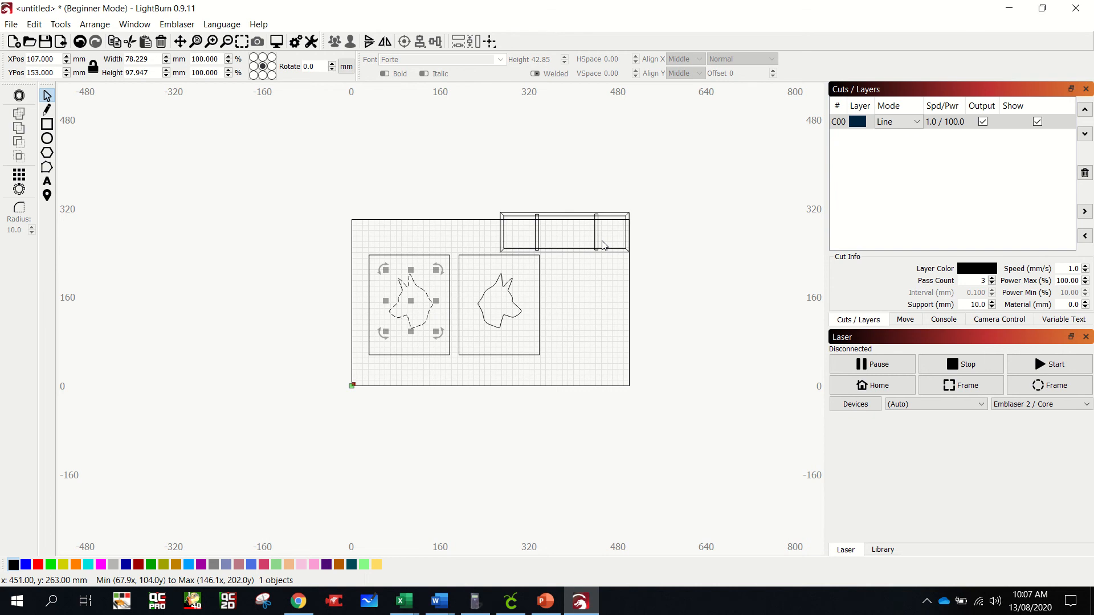
{"action": "scroll", "coordinate": [603, 245], "scroll_direction": "up", "scroll_amount": 4}
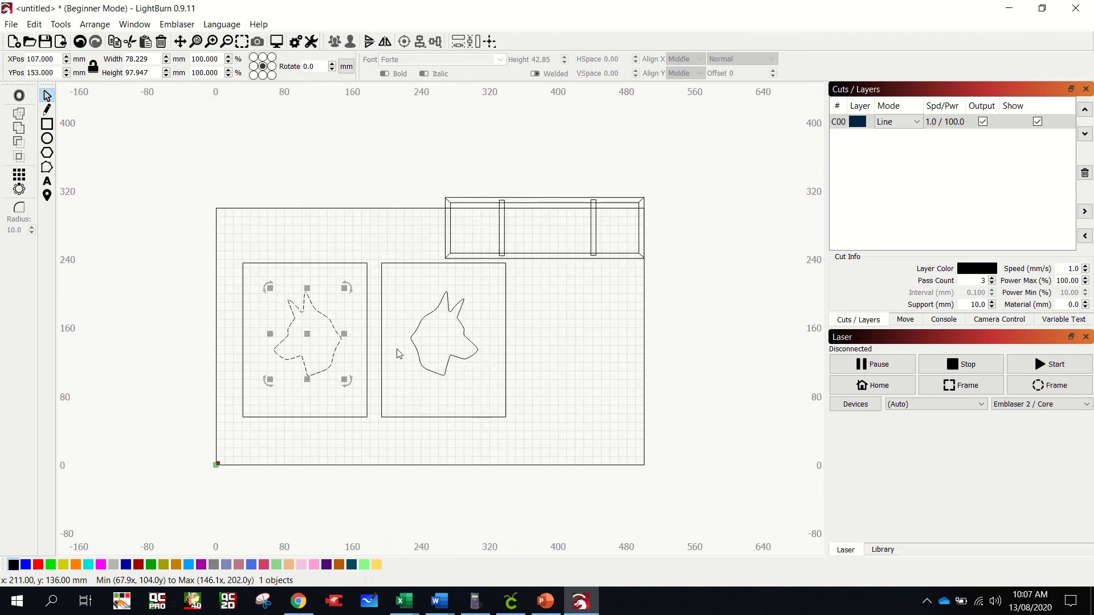
{"action": "left_click_drag", "start_coordinate": [426, 186], "coordinate": [493, 213]}
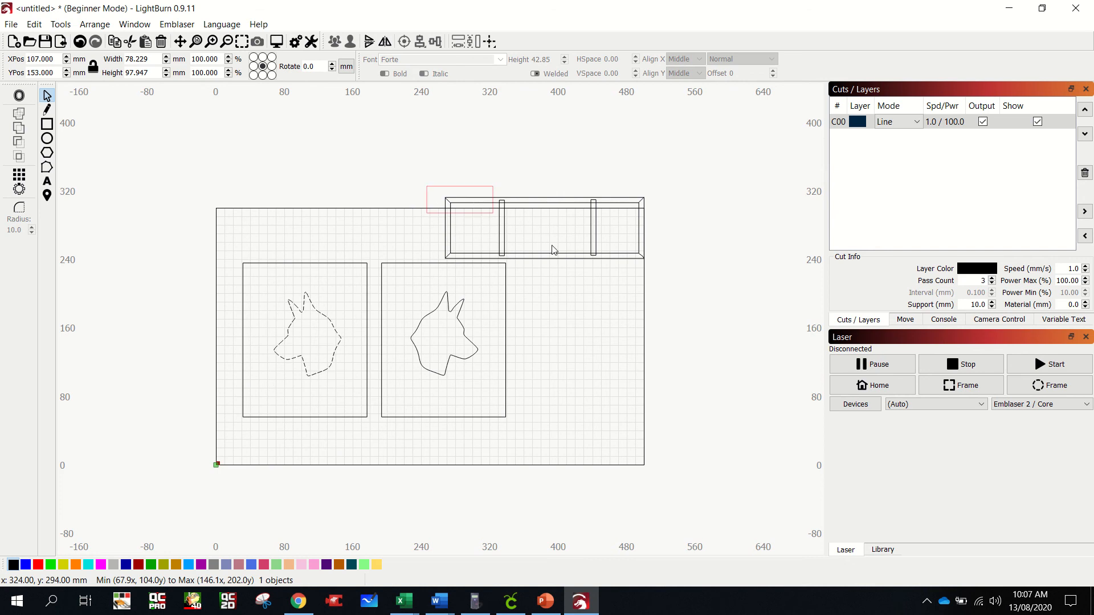
{"action": "left_click_drag", "start_coordinate": [553, 249], "coordinate": [664, 271]}
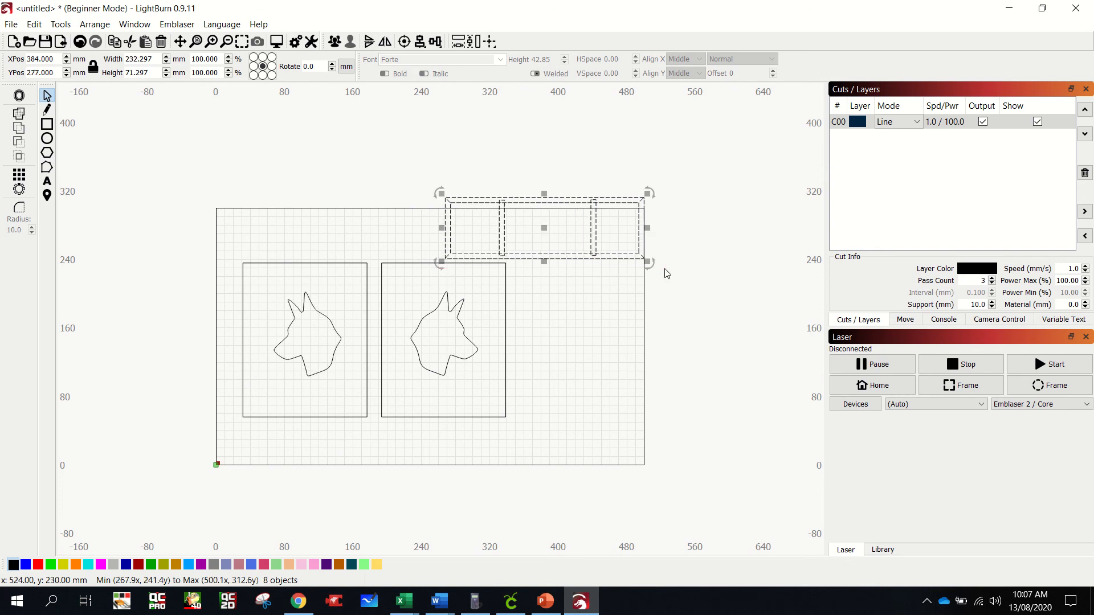
{"action": "key", "text": "Delete"}
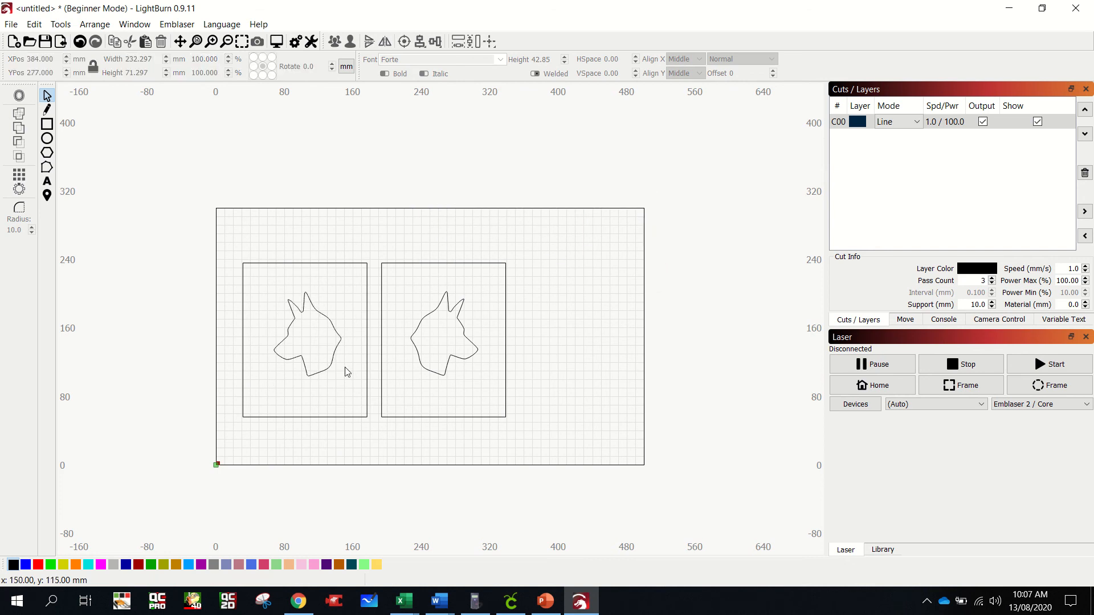
- Save the project as a LightBurn file named "marquetry design drawer woods" in the Desktop > 2020 > stage 5 folder
{"action": "scroll", "coordinate": [346, 371], "scroll_direction": "up", "scroll_amount": 3}
{"action": "scroll", "coordinate": [345, 372], "scroll_direction": "down", "scroll_amount": 2}
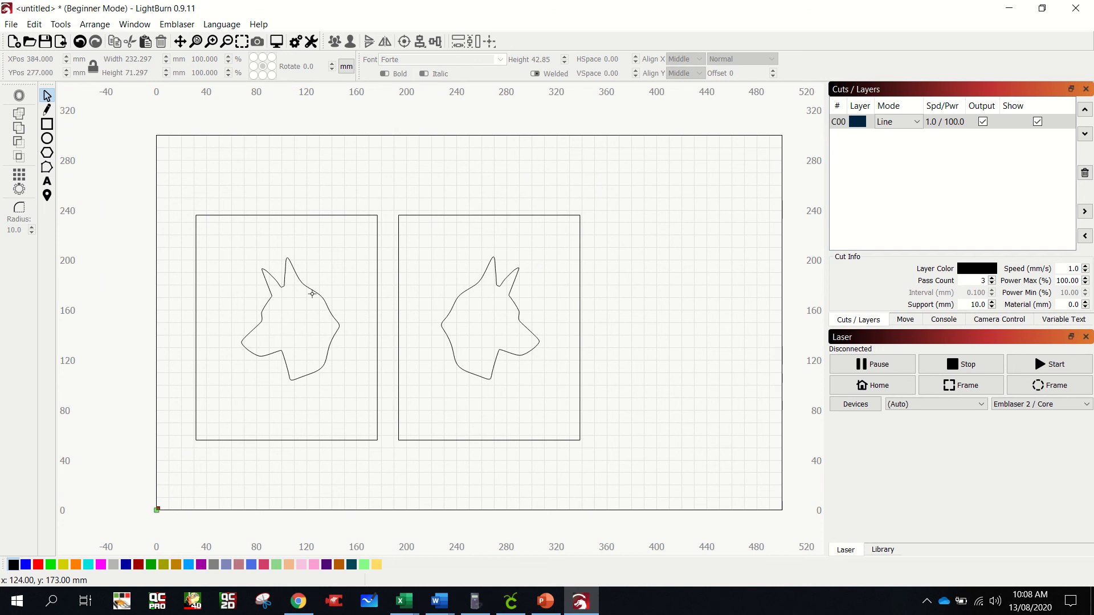
{"action": "left_click", "coordinate": [11, 24]}
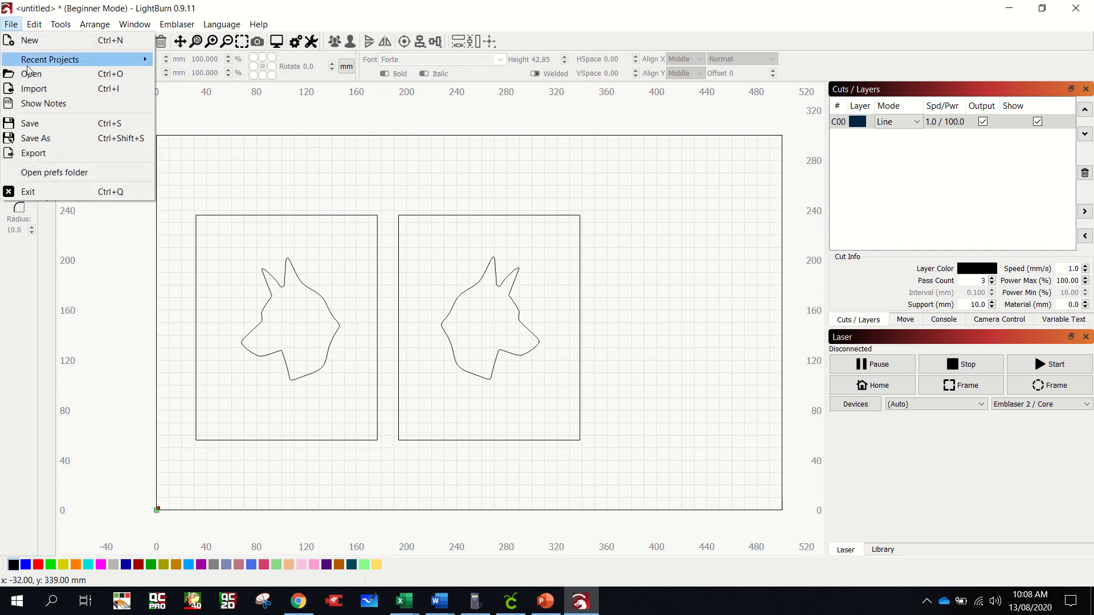
{"action": "left_click", "coordinate": [63, 138]}
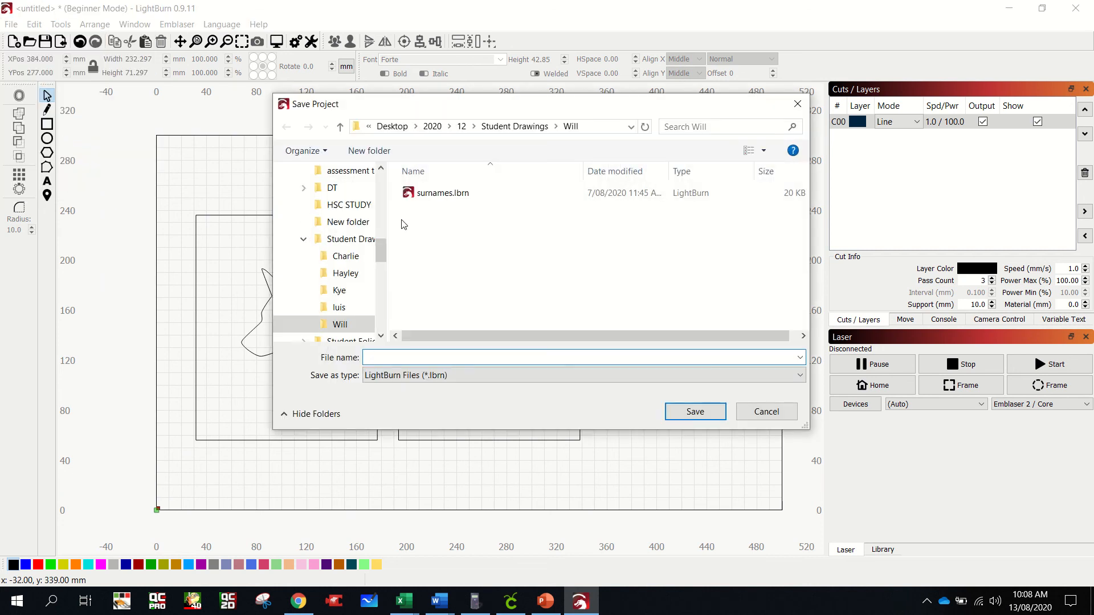
{"action": "left_click", "coordinate": [433, 126]}
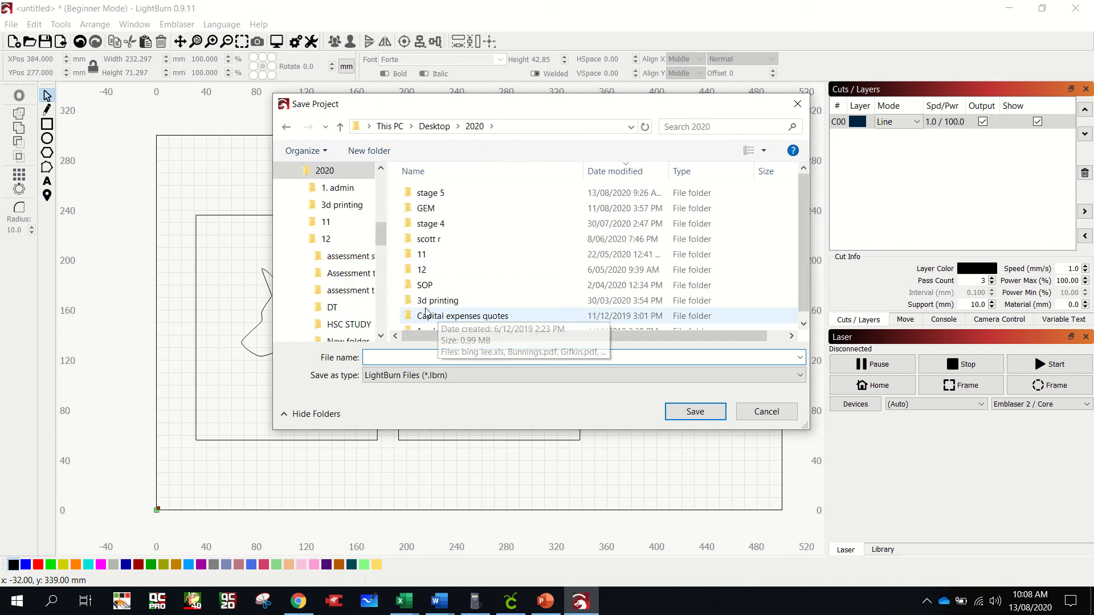
{"action": "double_click", "coordinate": [430, 194]}
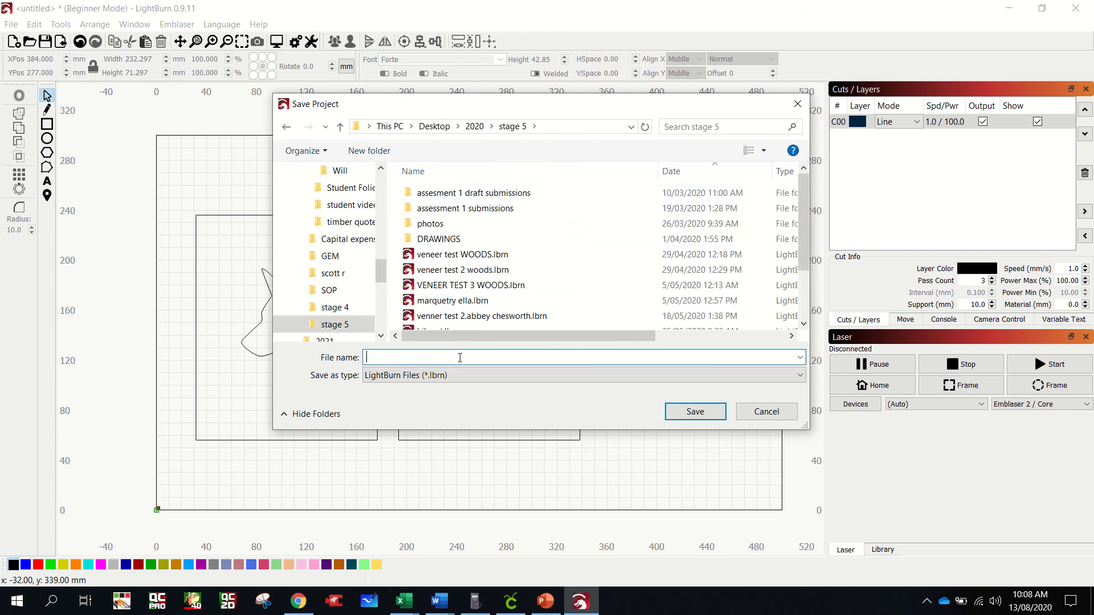
{"action": "type", "text": "marqu"}
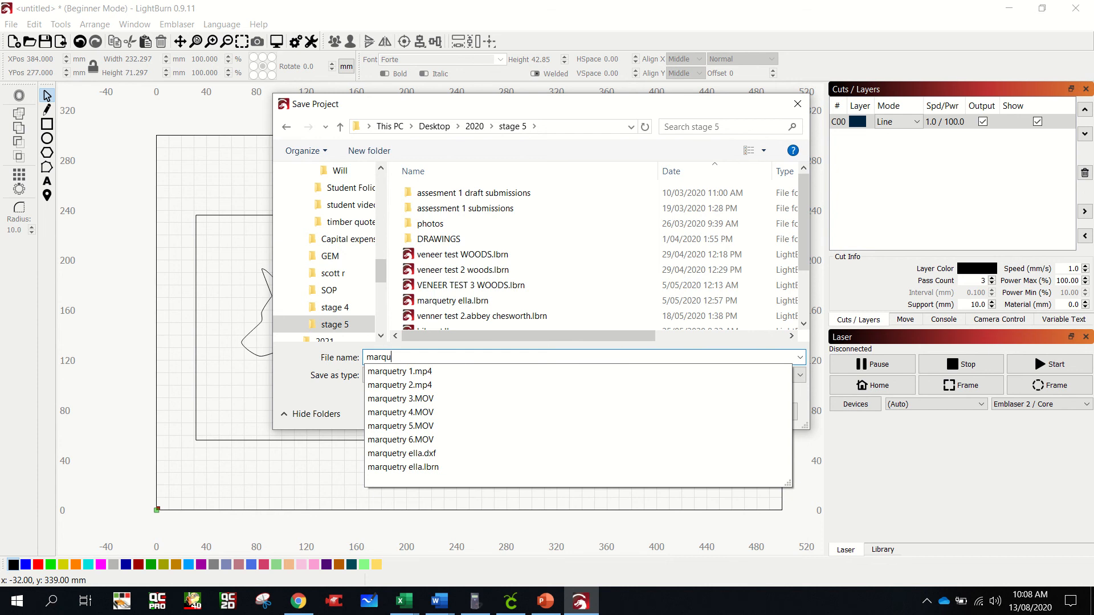
{"action": "type", "text": "etry design drawer woods"}
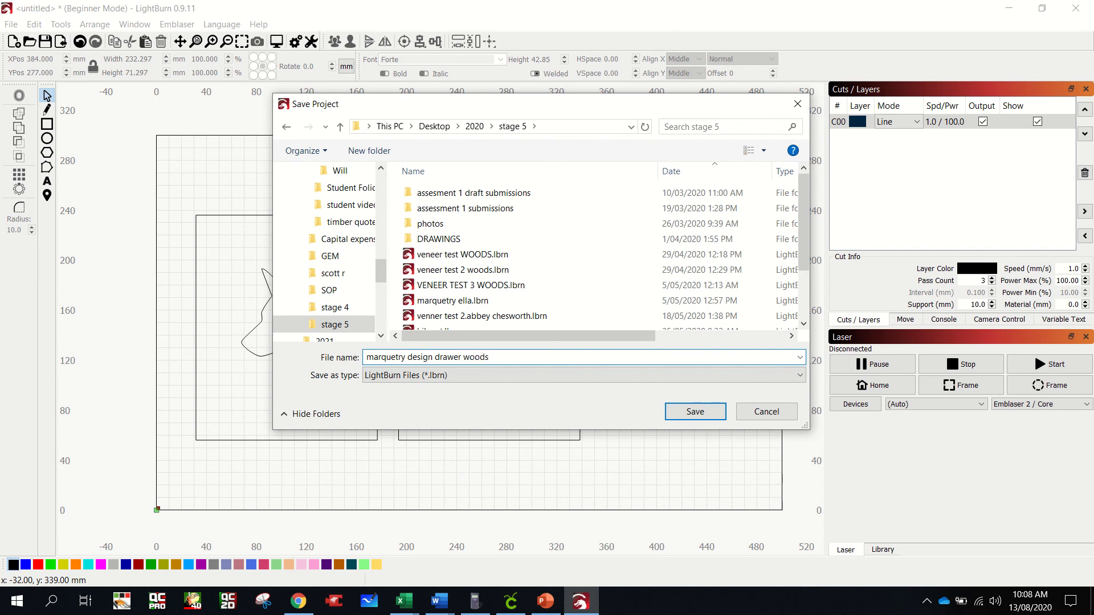
{"action": "left_click", "coordinate": [694, 412]}
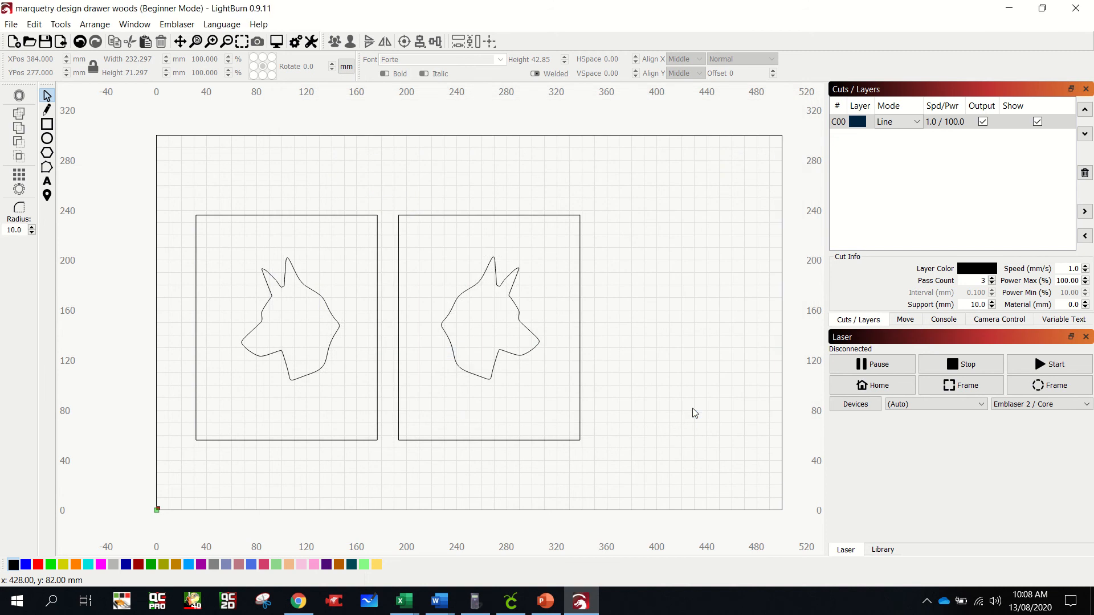